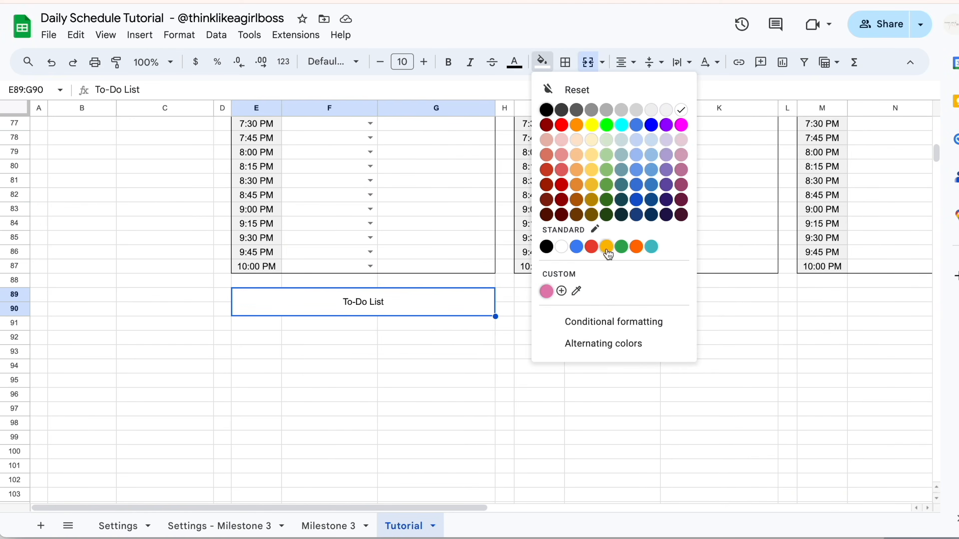
Add the Priority and Task headers to the to-do list and toggle the first task's checkbox in two daily lists
{"action": "type", "text": "rityTask"}
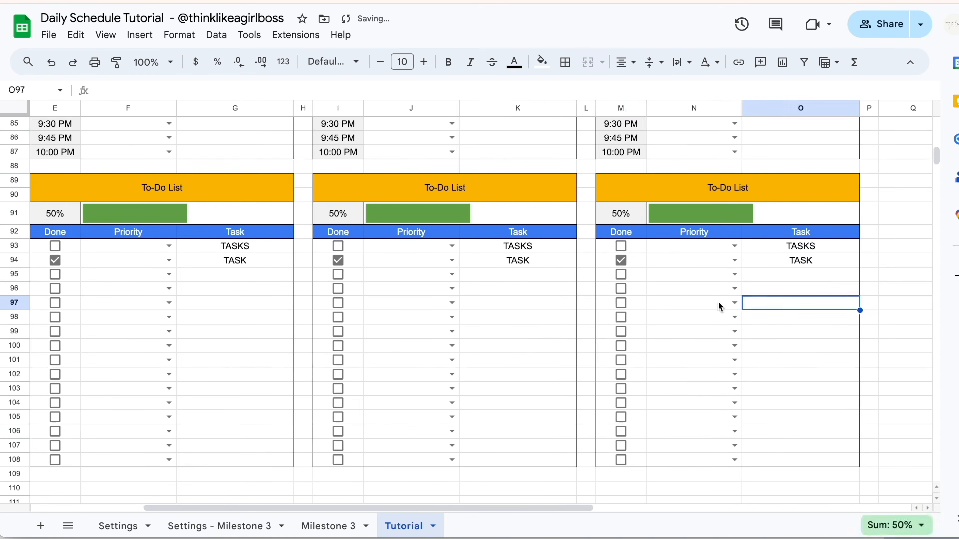
{"action": "left_click", "coordinate": [623, 245]}
{"action": "left_click", "coordinate": [336, 245]}
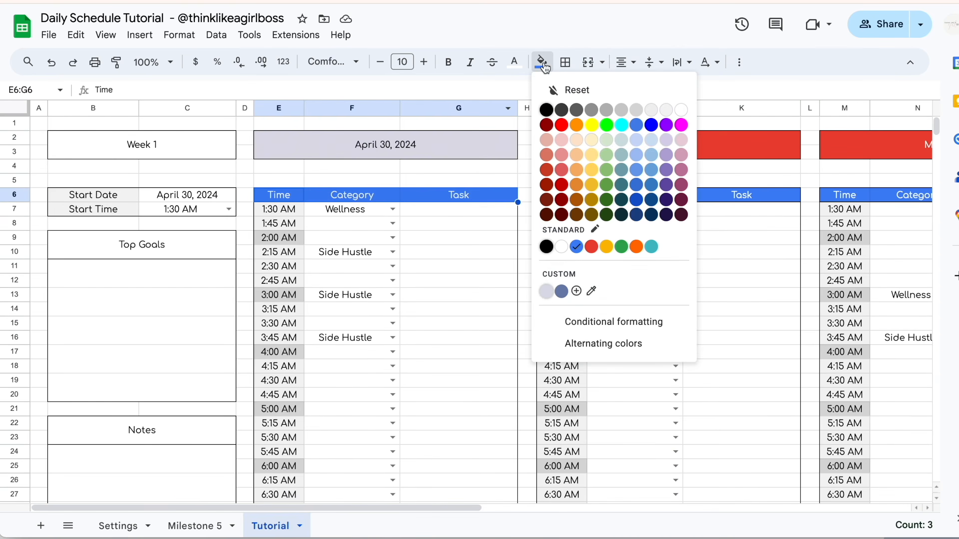
Fill the first day's Time, Category and Task headers with custom slate blue and copy the Top Goals heading format to Notes
{"action": "left_click", "coordinate": [576, 291]}
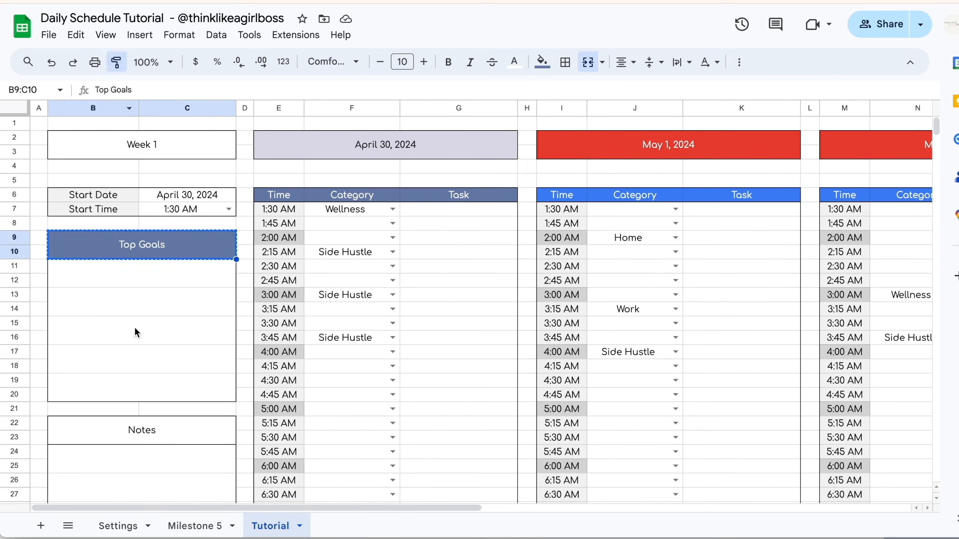
{"action": "left_click", "coordinate": [102, 433]}
{"action": "key", "text": "ctrl+alt+v"}
{"action": "left_click_drag", "start_coordinate": [278, 108], "coordinate": [851, 123]}
{"action": "left_click", "coordinate": [116, 62]}
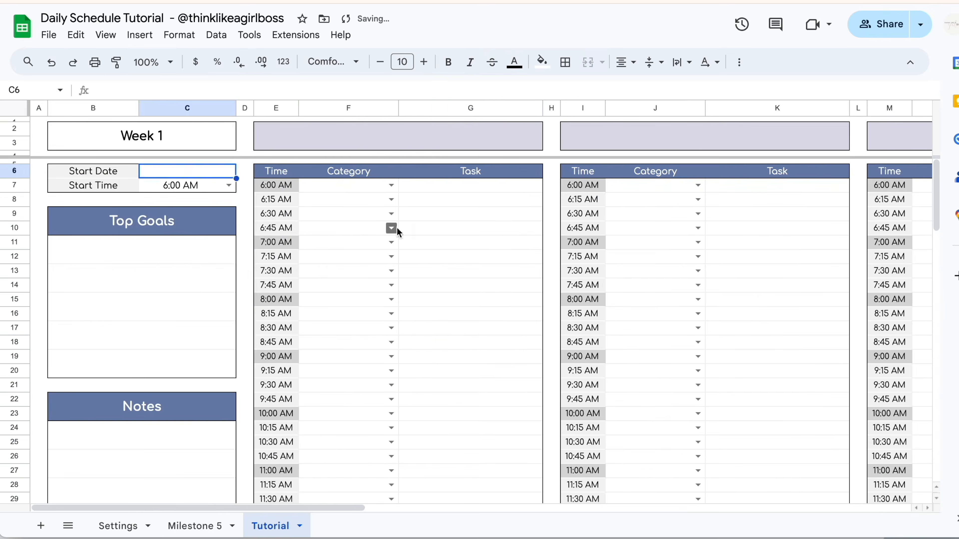
Choose a start date for the weekly schedule from the calendar in cell C6
{"action": "key", "text": "Return"}
{"action": "left_click", "coordinate": [204, 254]}
{"action": "double_click", "coordinate": [198, 168]}
{"action": "left_click", "coordinate": [187, 254]}
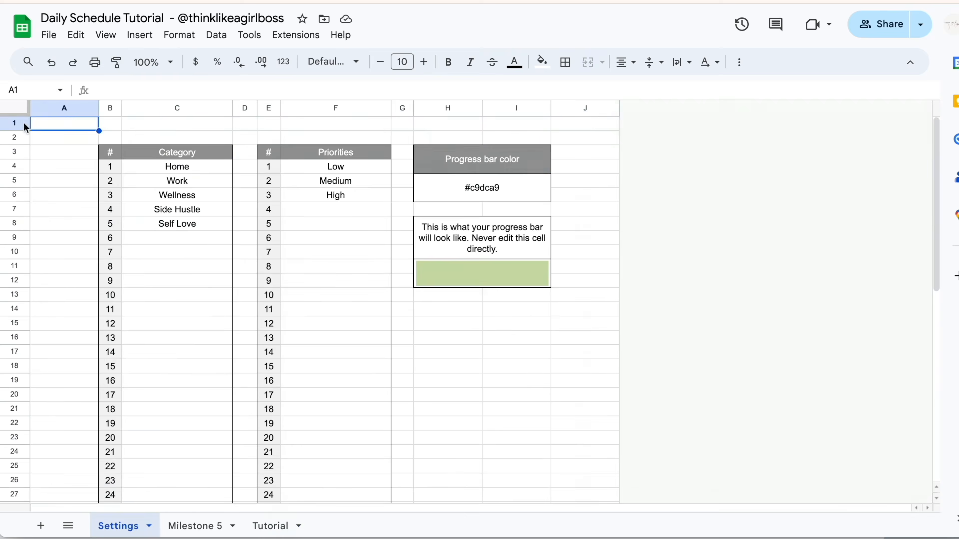
Add a slate-blue Settings title band above the settings tables and select the # and Category headers
{"action": "left_click_drag", "start_coordinate": [110, 137], "coordinate": [516, 152]}
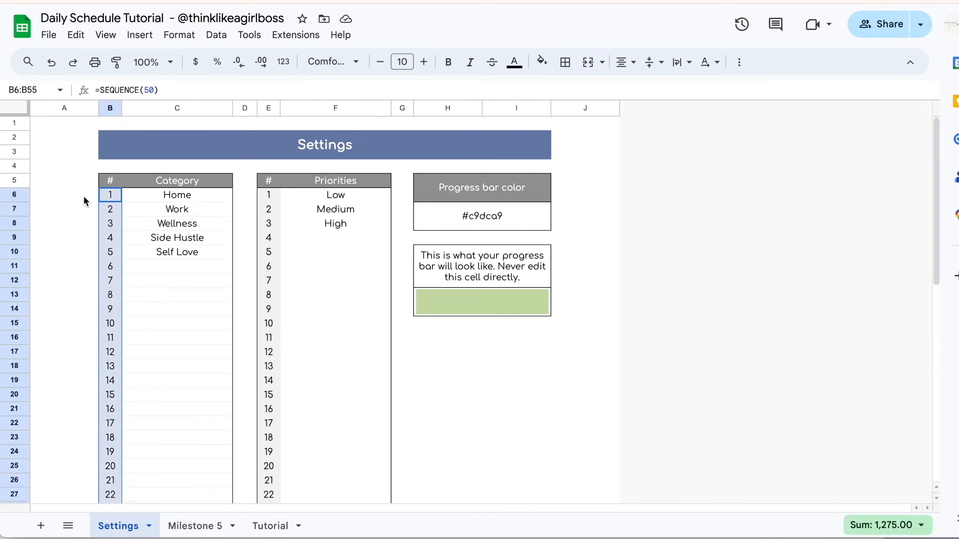
{"action": "left_click_drag", "start_coordinate": [110, 180], "coordinate": [177, 180]}
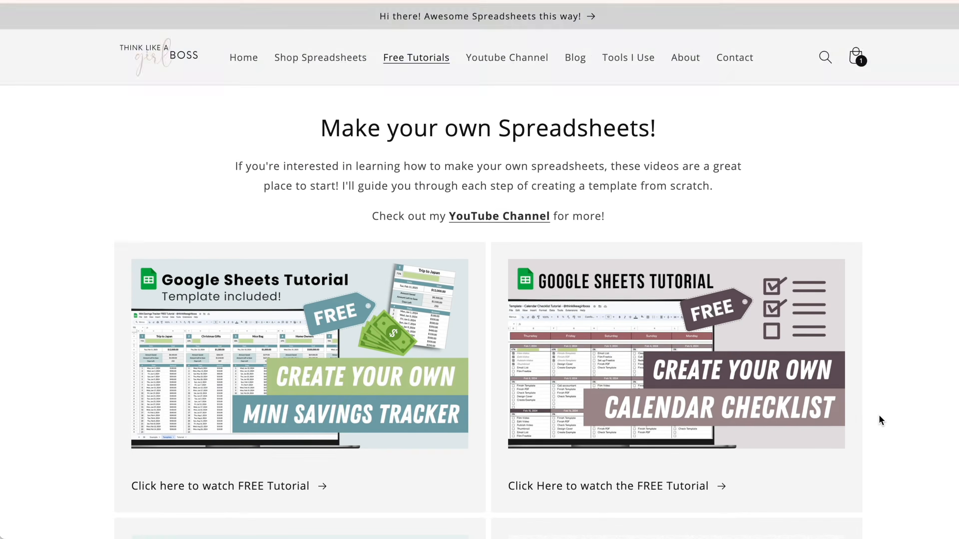
Browse the free Google Sheets tutorials listed on the Think Like a Girl Boss website
{"action": "scroll", "coordinate": [878, 414], "scroll_direction": "down", "scroll_amount": 7}
{"action": "scroll", "coordinate": [879, 416], "scroll_direction": "down", "scroll_amount": 10}
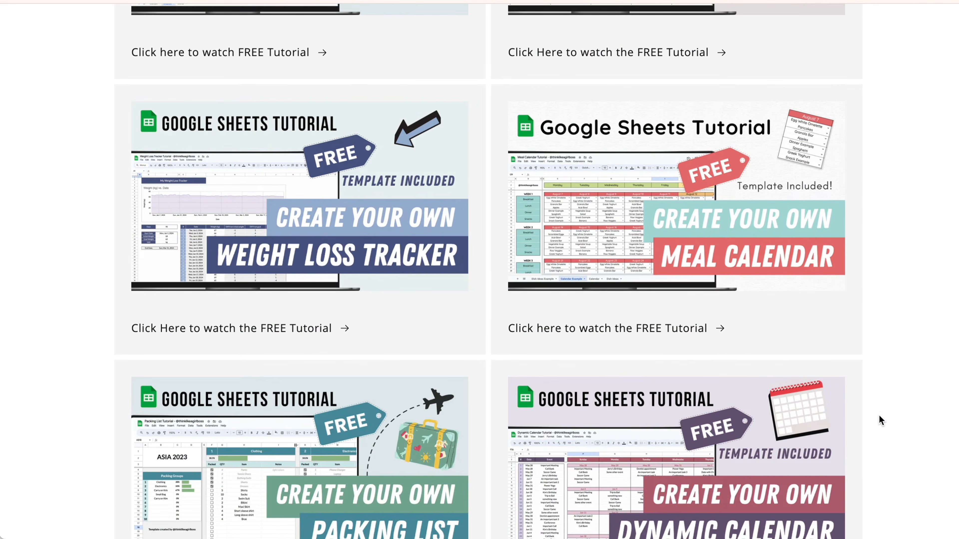
{"action": "scroll", "coordinate": [878, 415], "scroll_direction": "down", "scroll_amount": 7}
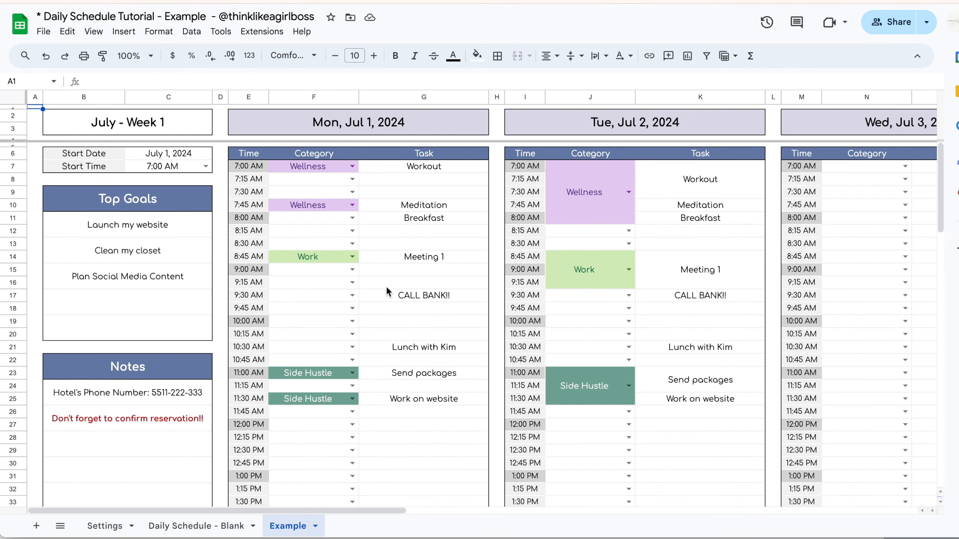
In the Example sheet, set the 9:00 AM category for Mon, Jul 1, 2024 to Wellness and look across the week
{"action": "left_click", "coordinate": [353, 269]}
{"action": "left_click", "coordinate": [334, 321]}
{"action": "scroll", "coordinate": [334, 323], "scroll_direction": "right", "scroll_amount": 3}
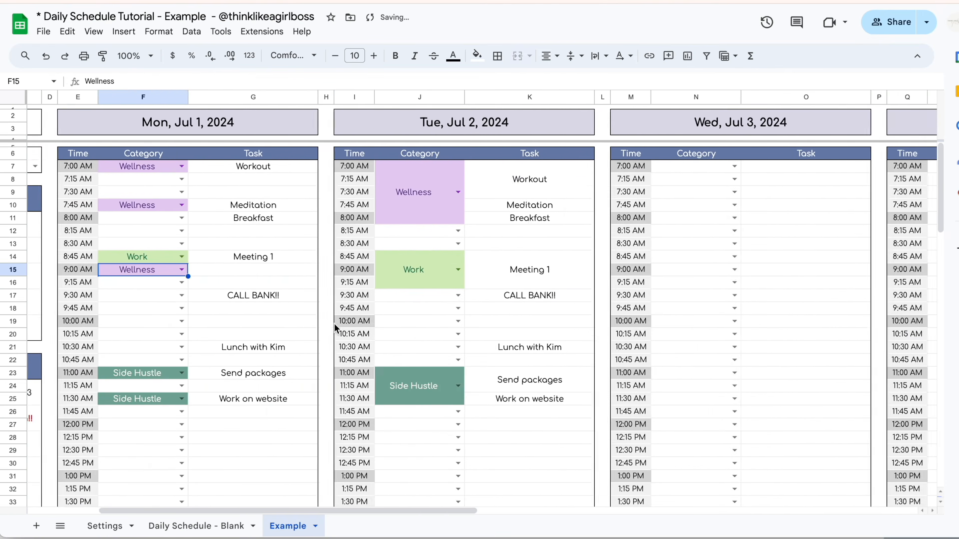
{"action": "scroll", "coordinate": [334, 323], "scroll_direction": "right", "scroll_amount": 10}
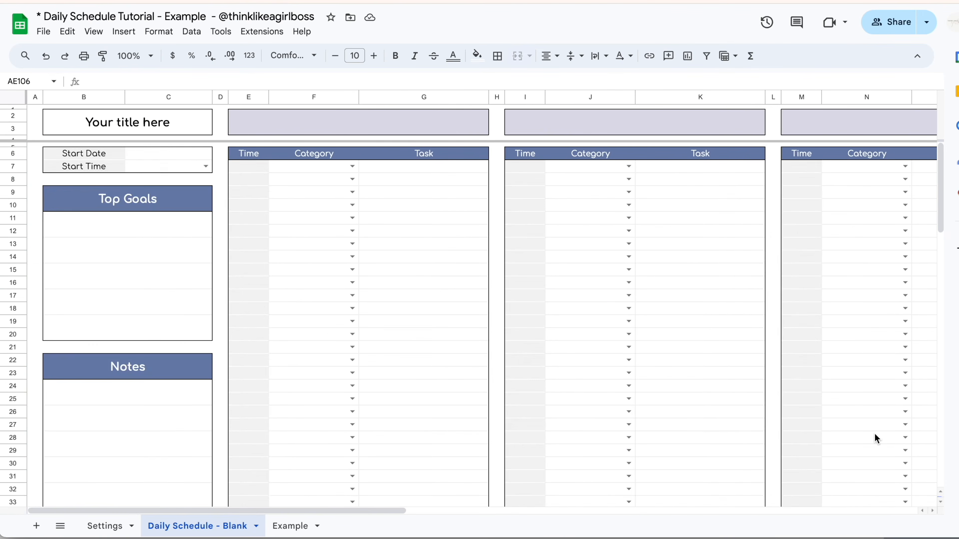
Set the start date of the blank daily schedule to June 30, 2024 and check the dates across the week
{"action": "scroll", "coordinate": [877, 439], "scroll_direction": "down", "scroll_amount": 20}
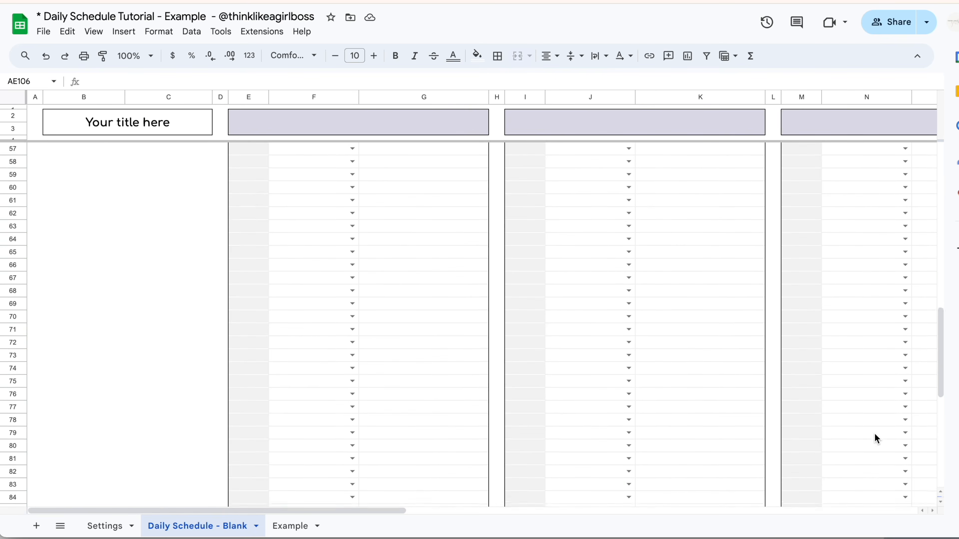
{"action": "scroll", "coordinate": [876, 439], "scroll_direction": "down", "scroll_amount": 3}
{"action": "scroll", "coordinate": [877, 439], "scroll_direction": "up", "scroll_amount": 20}
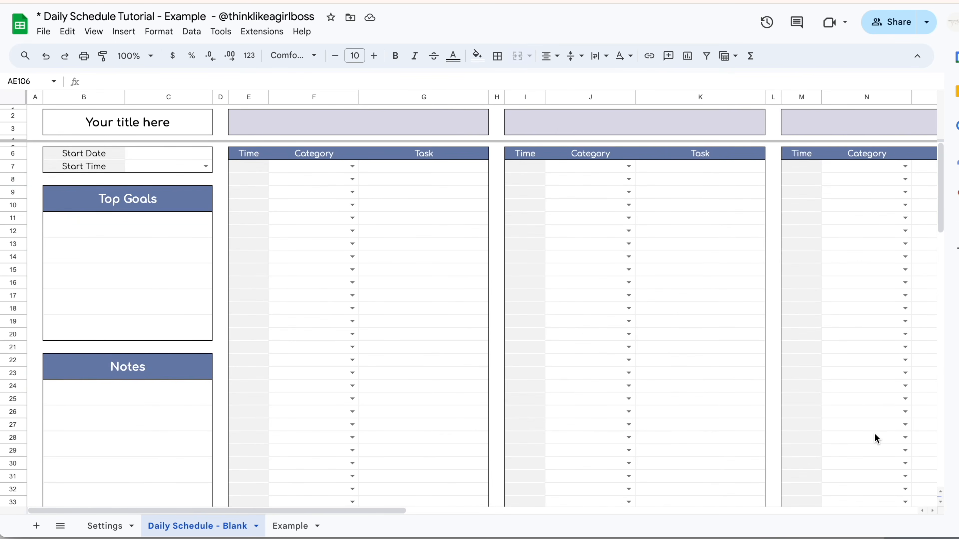
{"action": "double_click", "coordinate": [163, 156]}
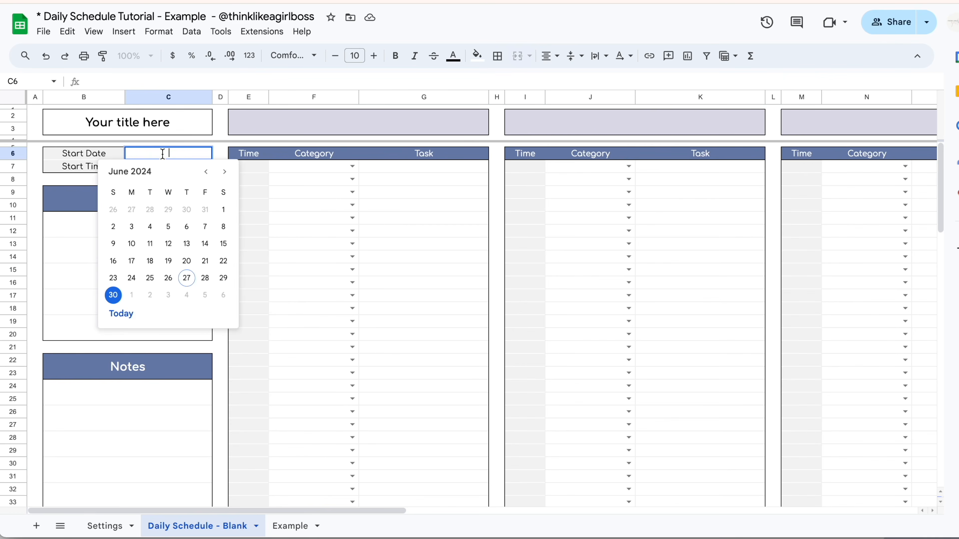
{"action": "left_click", "coordinate": [113, 295]}
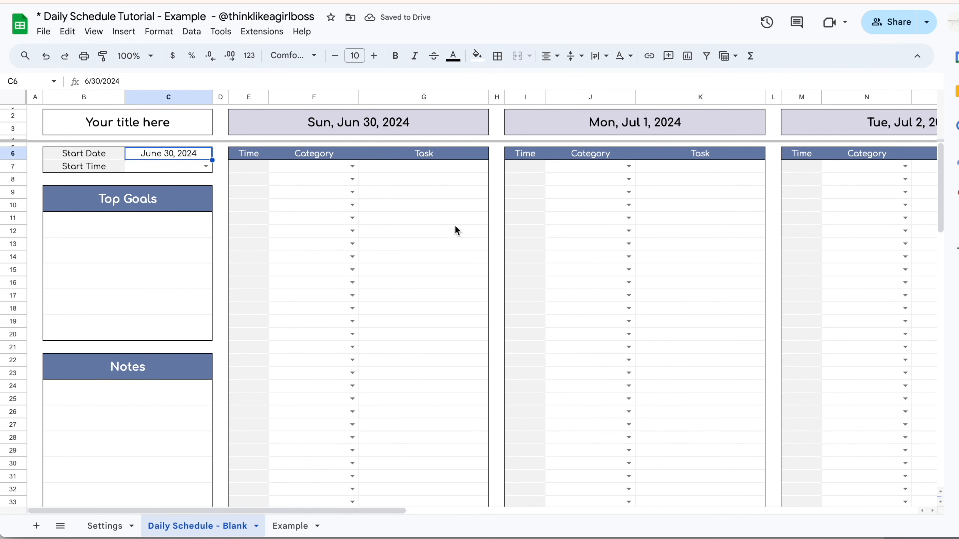
{"action": "scroll", "coordinate": [464, 234], "scroll_direction": "right", "scroll_amount": 10}
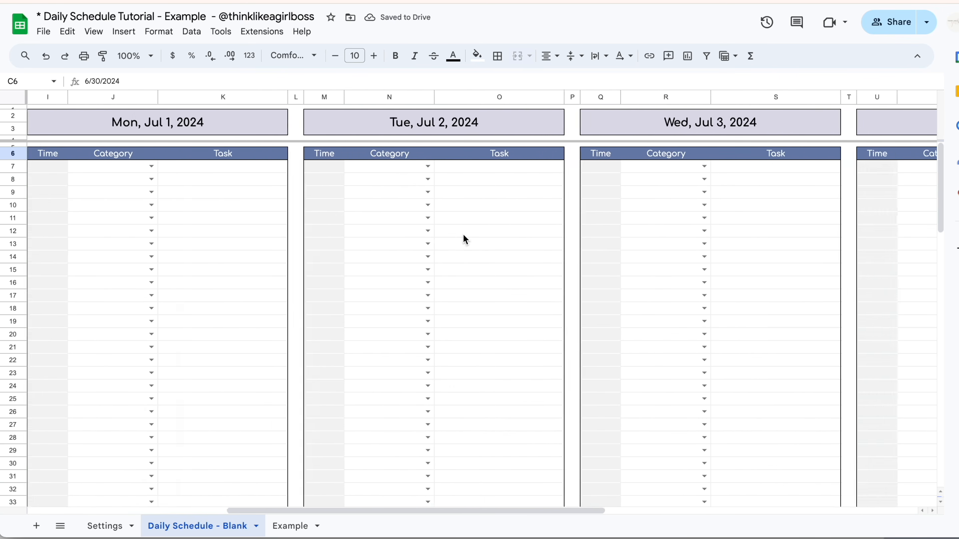
{"action": "scroll", "coordinate": [462, 234], "scroll_direction": "right", "scroll_amount": 10}
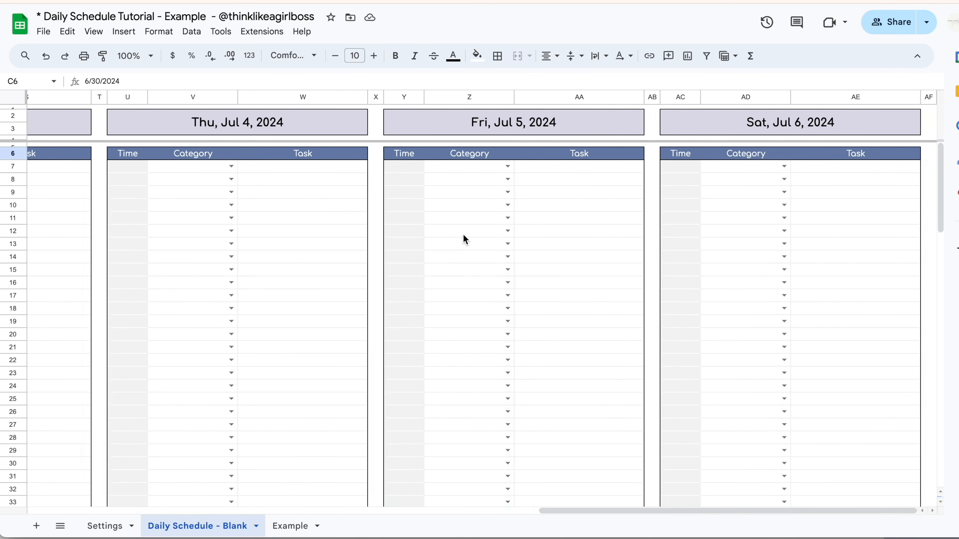
{"action": "scroll", "coordinate": [463, 234], "scroll_direction": "left", "scroll_amount": 20}
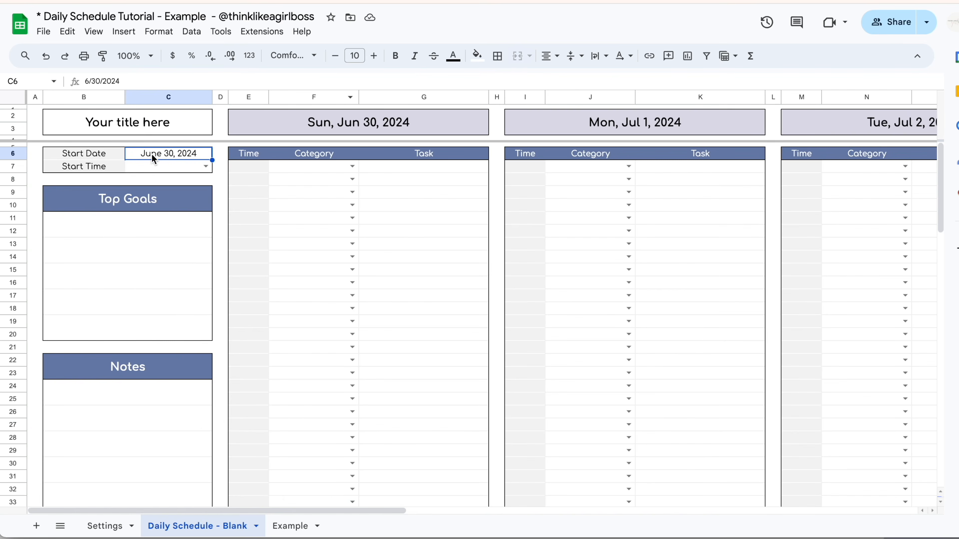
Set the schedule's start date to July 28, 2024 and check the week's date headings
{"action": "double_click", "coordinate": [148, 154]}
{"action": "double_click", "coordinate": [193, 155]}
{"action": "left_click", "coordinate": [224, 172]}
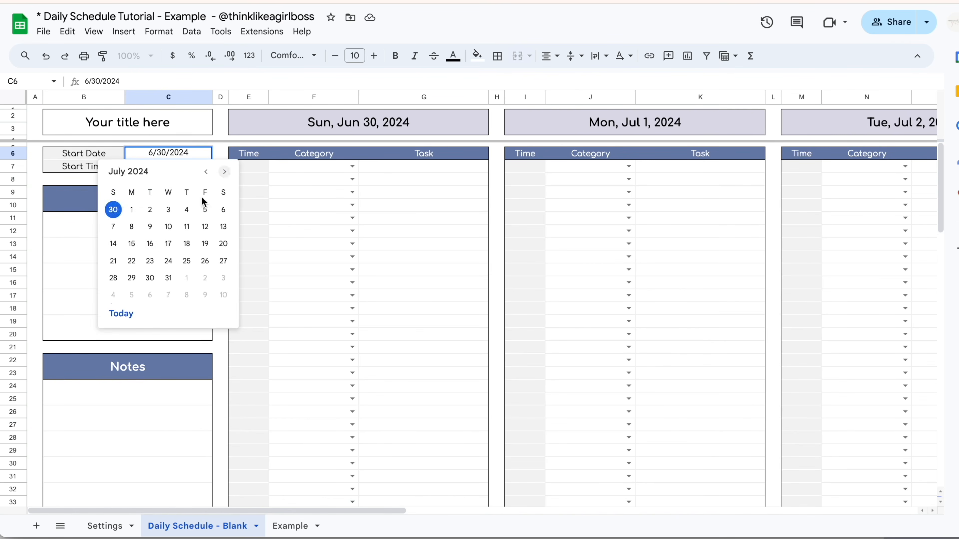
{"action": "left_click", "coordinate": [114, 278]}
{"action": "scroll", "coordinate": [514, 281], "scroll_direction": "right", "scroll_amount": 10}
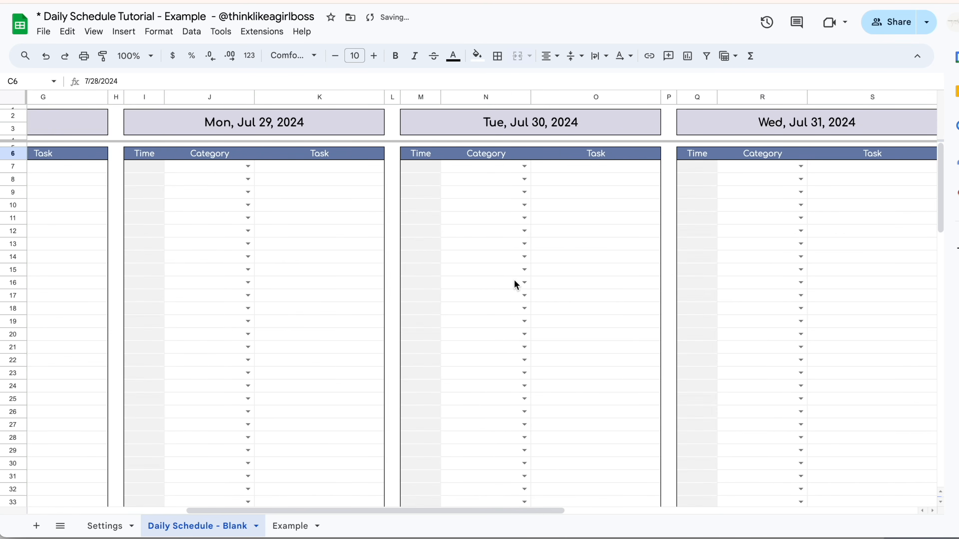
{"action": "scroll", "coordinate": [516, 284], "scroll_direction": "right", "scroll_amount": 15}
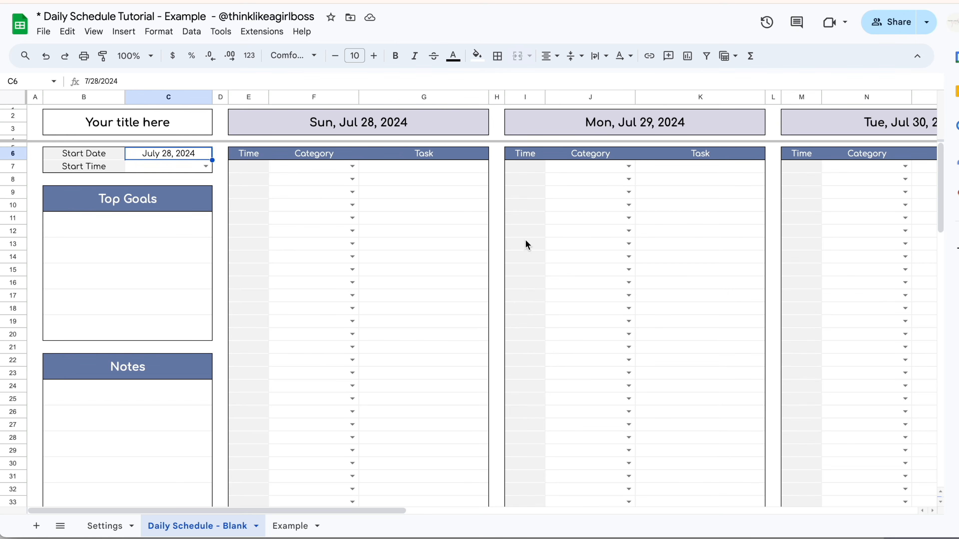
Set the schedule's start time to 6:00 AM to fill the daily Time columns
{"action": "left_click_drag", "start_coordinate": [266, 171], "coordinate": [242, 309]}
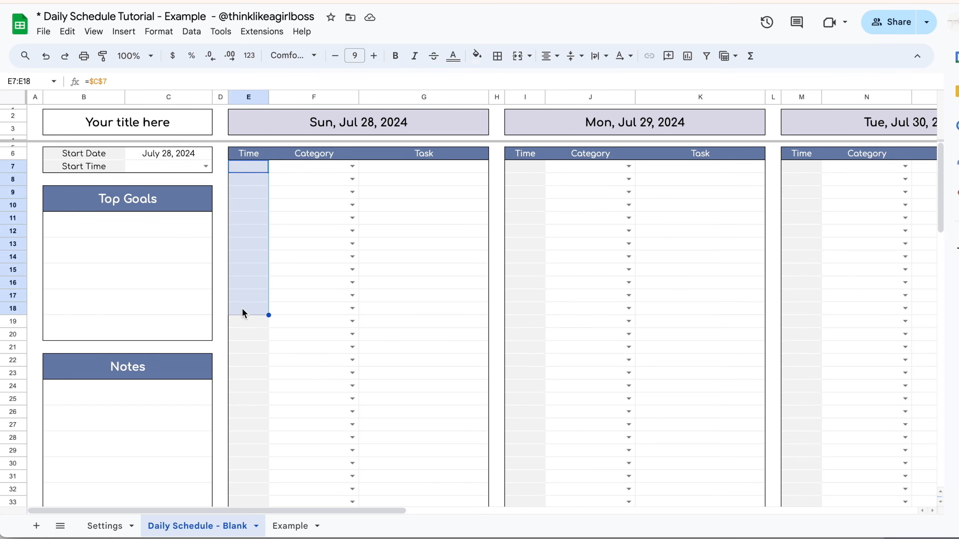
{"action": "left_click", "coordinate": [449, 286]}
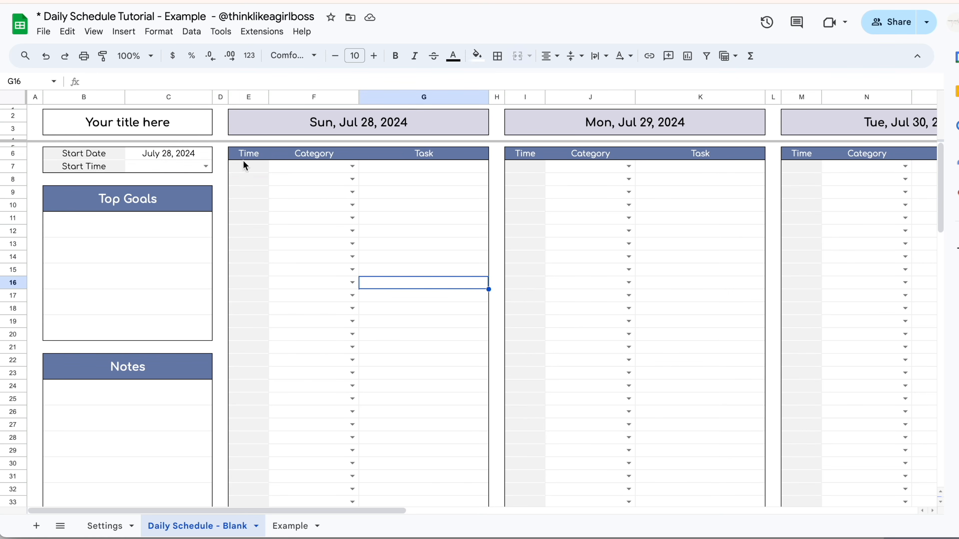
{"action": "left_click", "coordinate": [206, 167]}
{"action": "scroll", "coordinate": [170, 352], "scroll_direction": "down", "scroll_amount": 1}
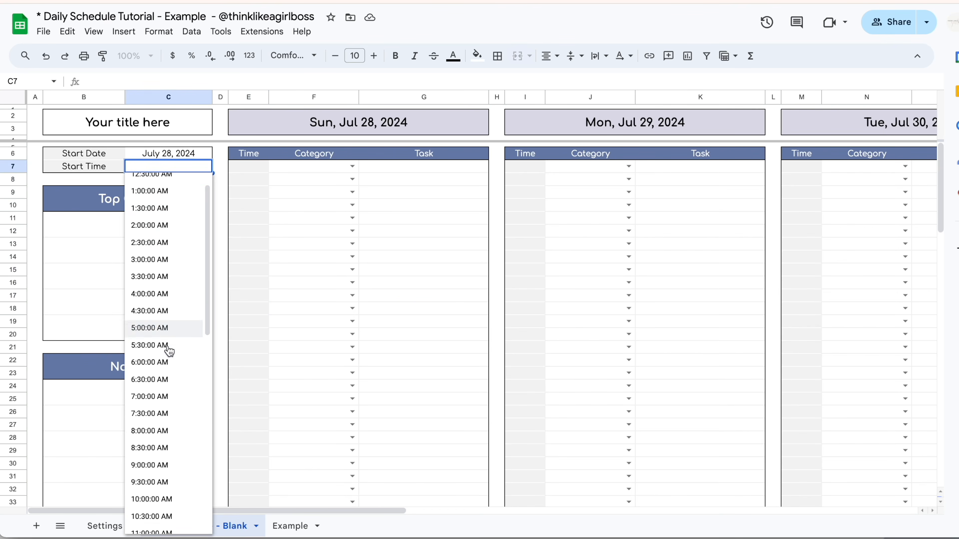
{"action": "left_click", "coordinate": [147, 360]}
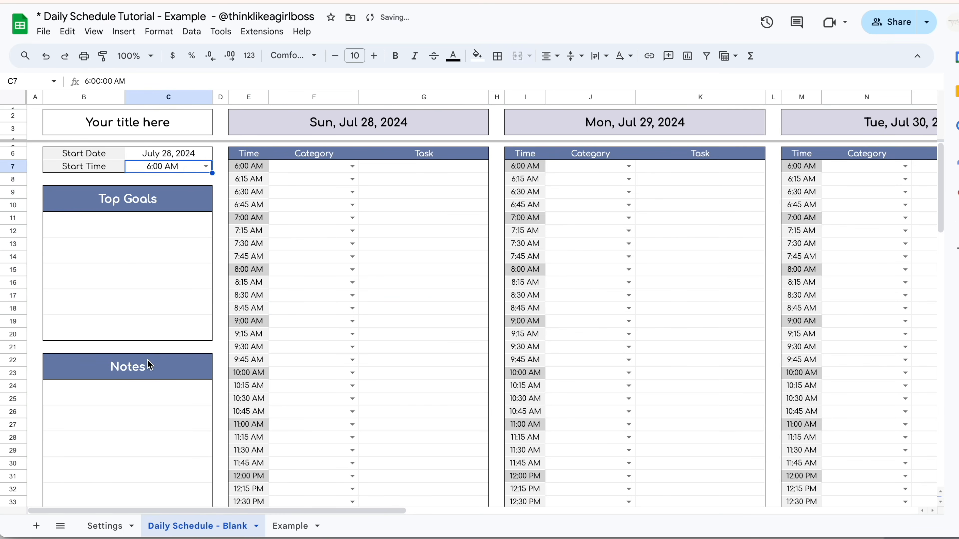
Review the start time options and examine the Time columns across the days of the week
{"action": "double_click", "coordinate": [180, 167]}
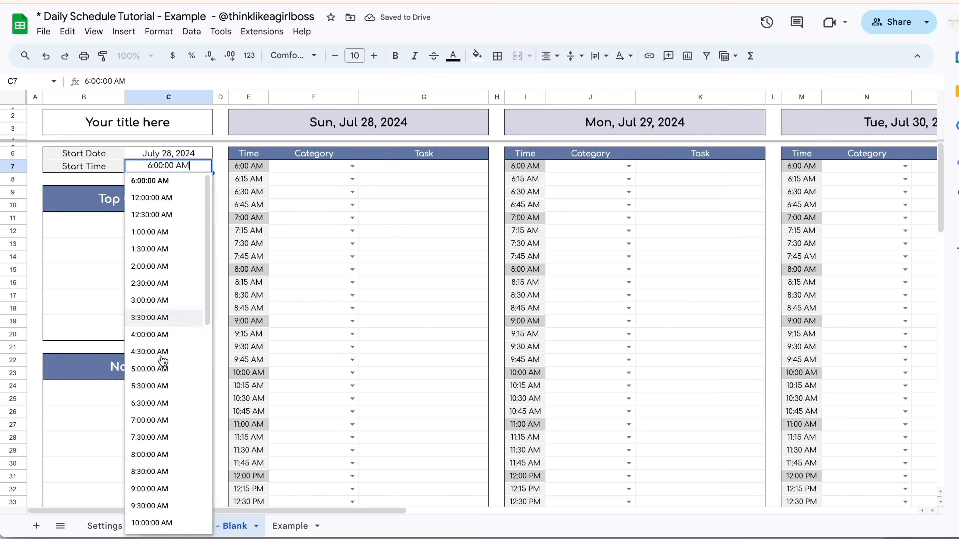
{"action": "left_click", "coordinate": [303, 207]}
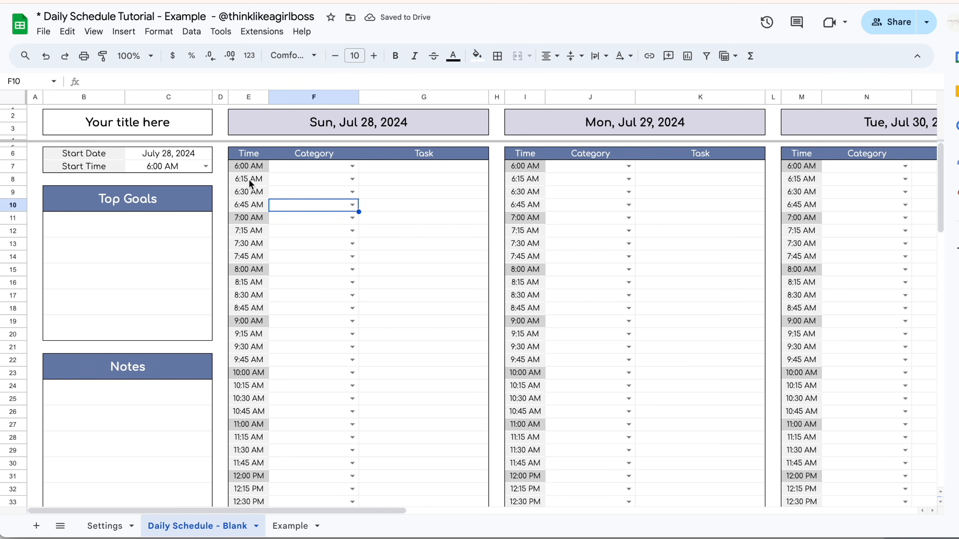
{"action": "scroll", "coordinate": [542, 251], "scroll_direction": "right", "scroll_amount": 1}
{"action": "scroll", "coordinate": [542, 247], "scroll_direction": "right", "scroll_amount": 5}
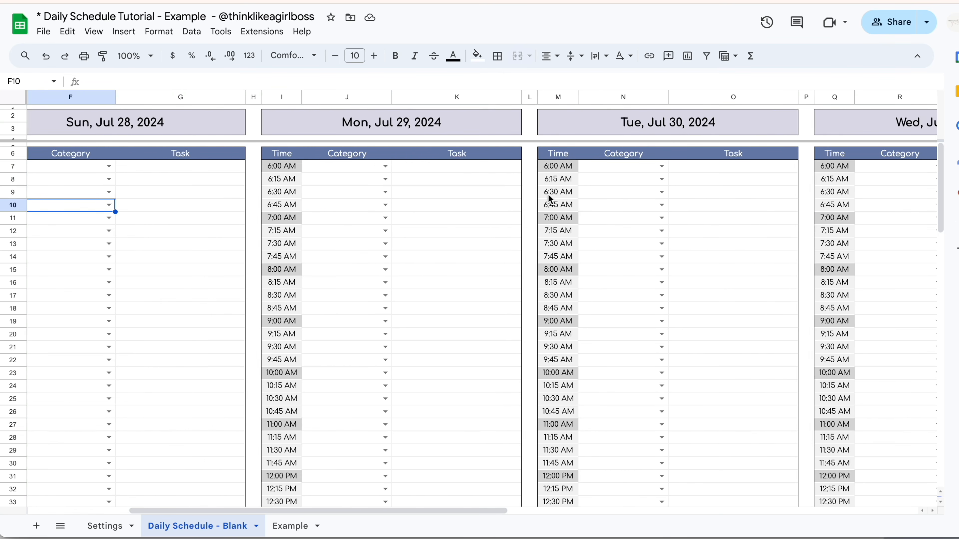
{"action": "scroll", "coordinate": [609, 396], "scroll_direction": "right", "scroll_amount": 10}
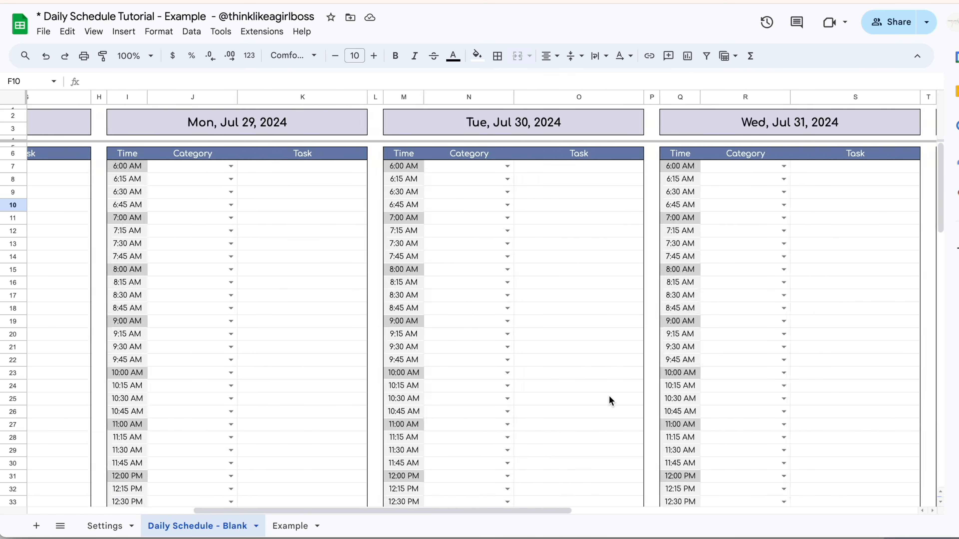
{"action": "scroll", "coordinate": [609, 396], "scroll_direction": "left", "scroll_amount": 15}
{"action": "key", "text": "Right"}
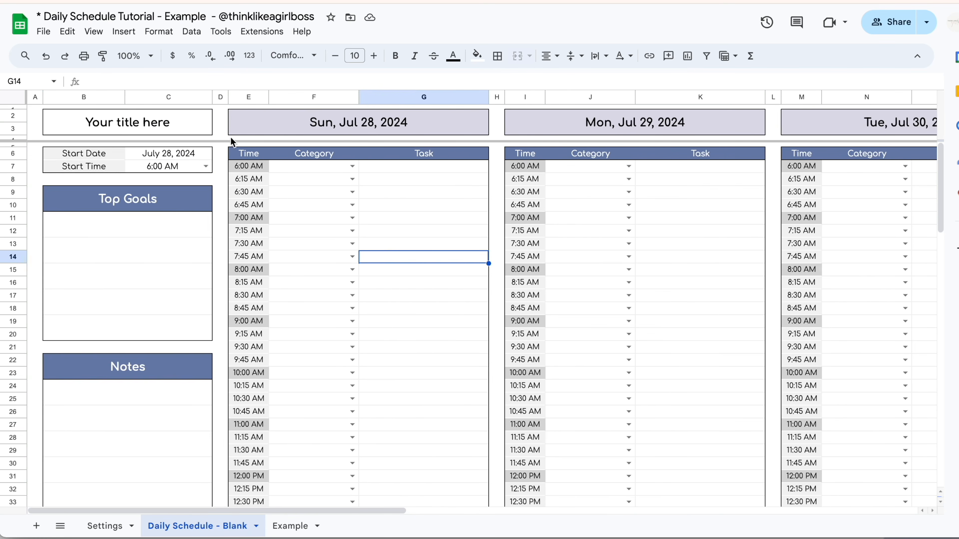
Replace the placeholder title above the start date with "Week 1"
{"action": "left_click", "coordinate": [185, 153]}
{"action": "left_click", "coordinate": [171, 164]}
{"action": "left_click", "coordinate": [148, 114]}
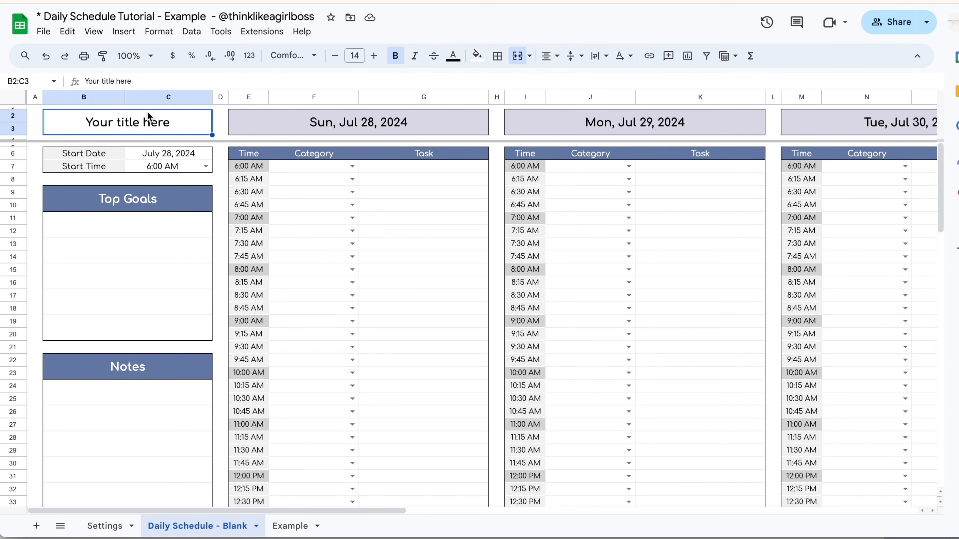
{"action": "type", "text": "Week 1"}
{"action": "left_click", "coordinate": [423, 295]}
Look over the blank entry rows under Top Goals and Notes
{"action": "left_click", "coordinate": [189, 232]}
{"action": "left_click", "coordinate": [183, 257]}
{"action": "left_click", "coordinate": [184, 278]}
{"action": "scroll", "coordinate": [184, 279], "scroll_direction": "down", "scroll_amount": 2}
{"action": "scroll", "coordinate": [184, 279], "scroll_direction": "down", "scroll_amount": 1}
{"action": "left_click", "coordinate": [156, 276]}
{"action": "left_click", "coordinate": [154, 294]}
{"action": "left_click", "coordinate": [150, 326]}
{"action": "scroll", "coordinate": [150, 327], "scroll_direction": "up", "scroll_amount": 3}
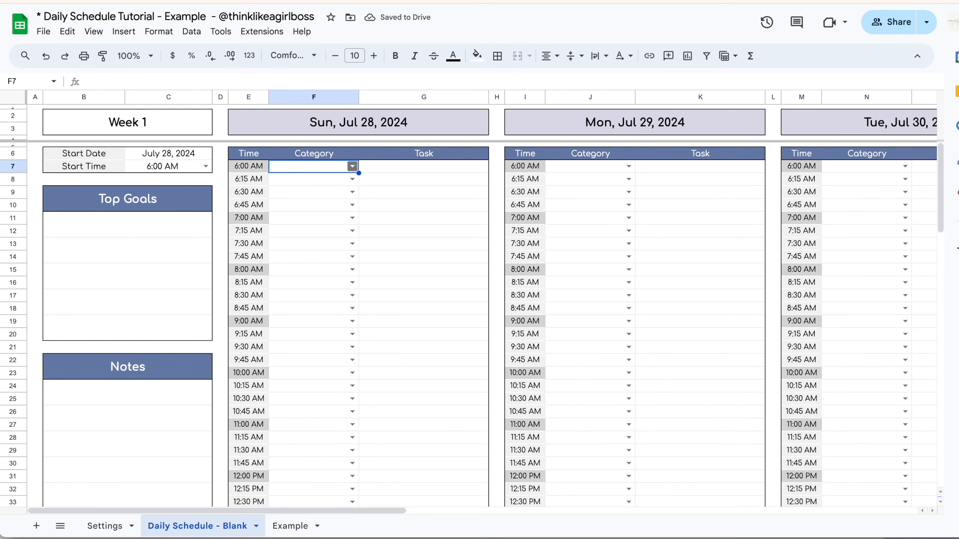
Set the Sun, Jul 28 categories to Work at 6:00 AM, Wellness at 6:45 AM and Side Hustle at 7:45 AM
{"action": "left_click", "coordinate": [352, 166]}
{"action": "left_click", "coordinate": [316, 197]}
{"action": "left_click", "coordinate": [351, 204]}
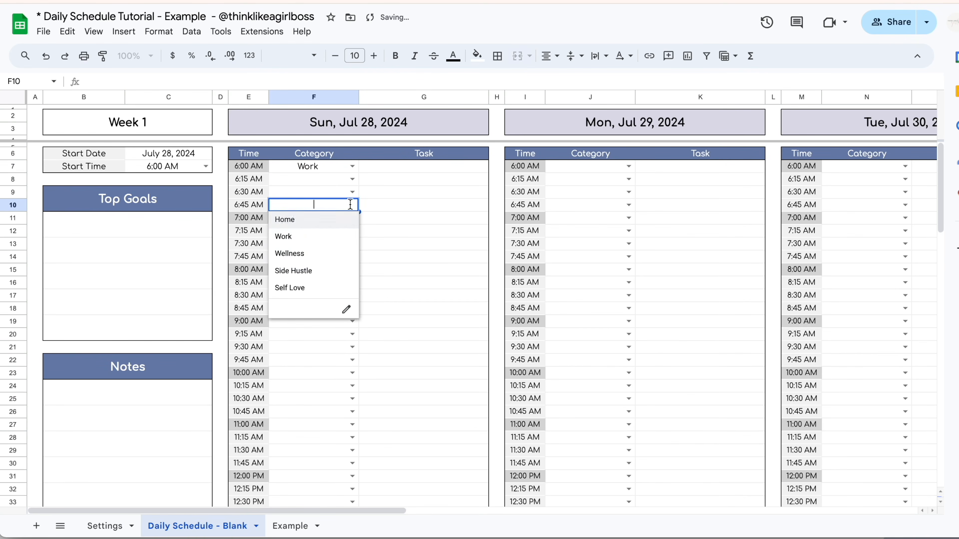
{"action": "left_click", "coordinate": [327, 254]}
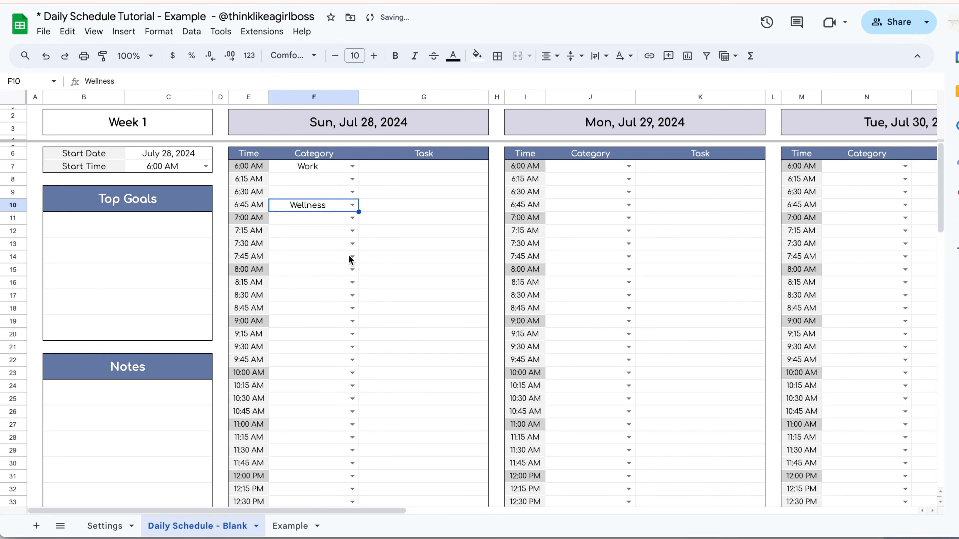
{"action": "left_click", "coordinate": [353, 257]}
{"action": "left_click", "coordinate": [320, 322]}
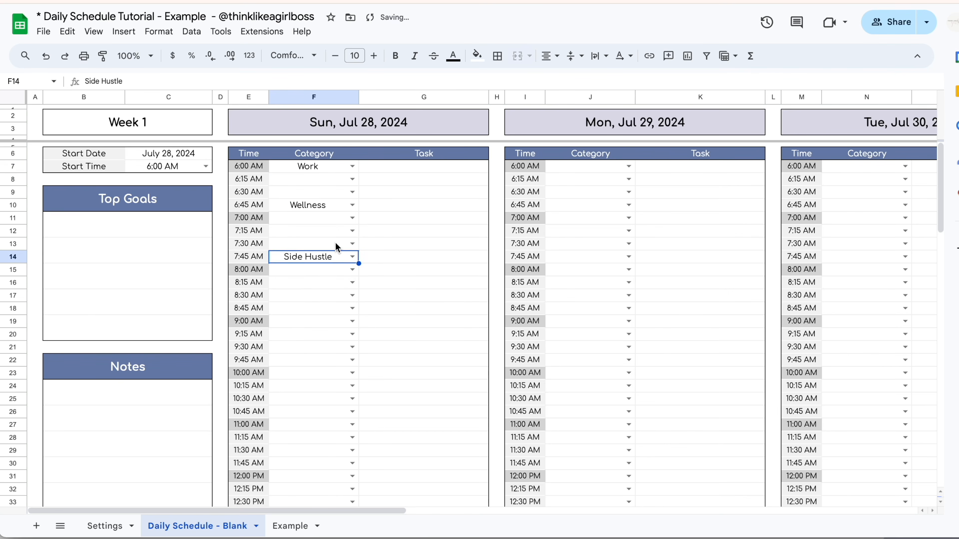
Add "New Category" as the sixth entry in the Category list on the Settings sheet
{"action": "left_click", "coordinate": [352, 257]}
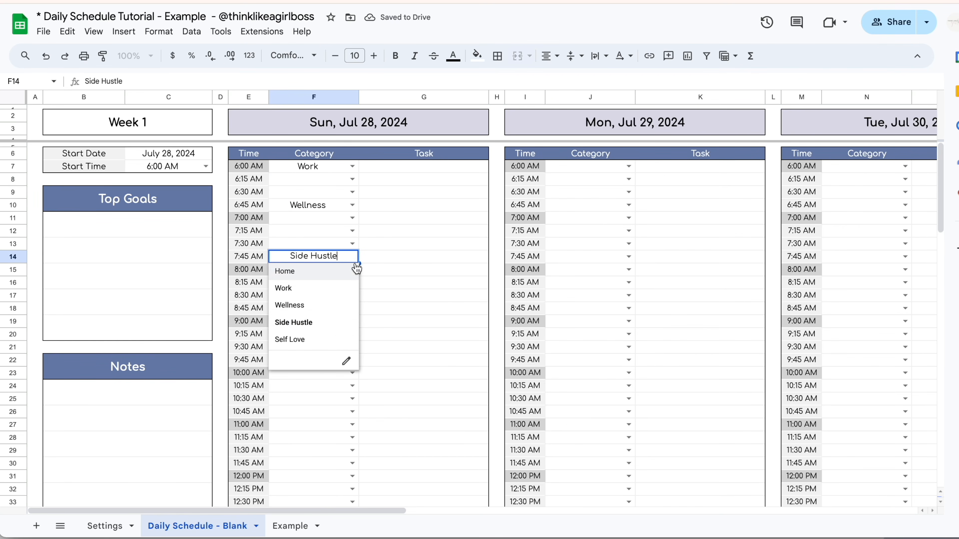
{"action": "left_click", "coordinate": [440, 284]}
{"action": "left_click", "coordinate": [109, 528]}
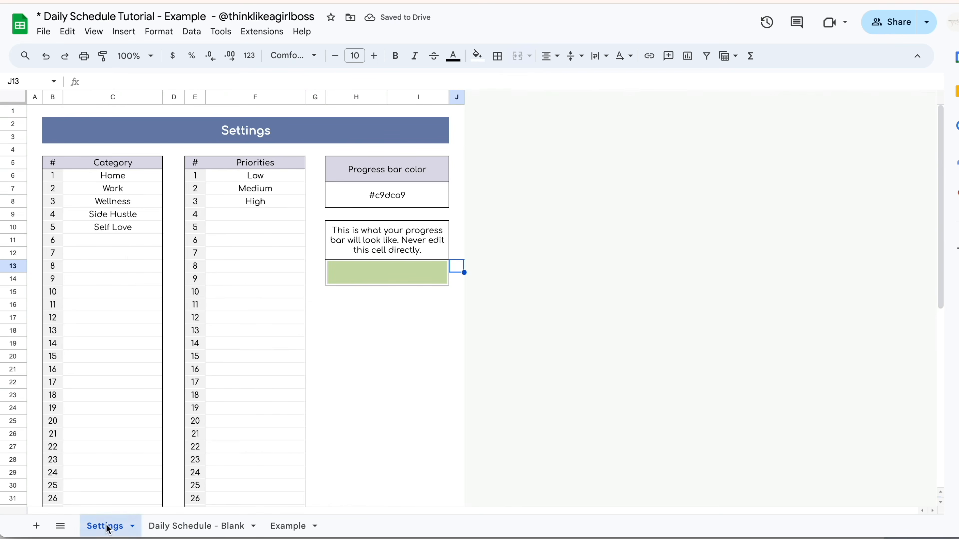
{"action": "left_click", "coordinate": [128, 243]}
{"action": "type", "text": "New Category"}
{"action": "key", "text": "Return"}
On the Daily Schedule - Blank sheet, assign New Category to Sunday 8:30 AM, Monday 7:30 AM and Tuesday 7:00 AM
{"action": "left_click", "coordinate": [197, 526]}
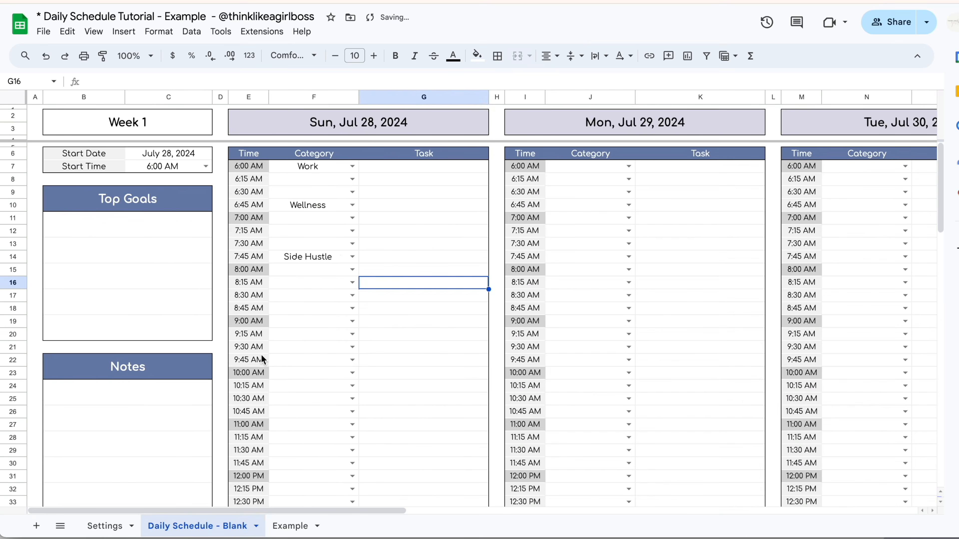
{"action": "left_click", "coordinate": [352, 299]}
{"action": "left_click", "coordinate": [298, 396]}
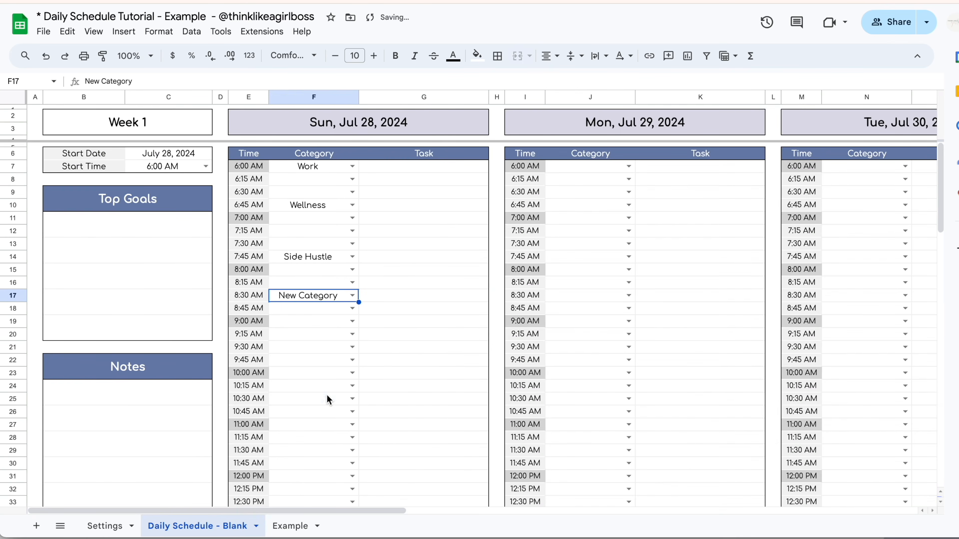
{"action": "left_click", "coordinate": [612, 245]}
{"action": "left_click", "coordinate": [578, 342]}
{"action": "scroll", "coordinate": [720, 213], "scroll_direction": "right", "scroll_amount": 5}
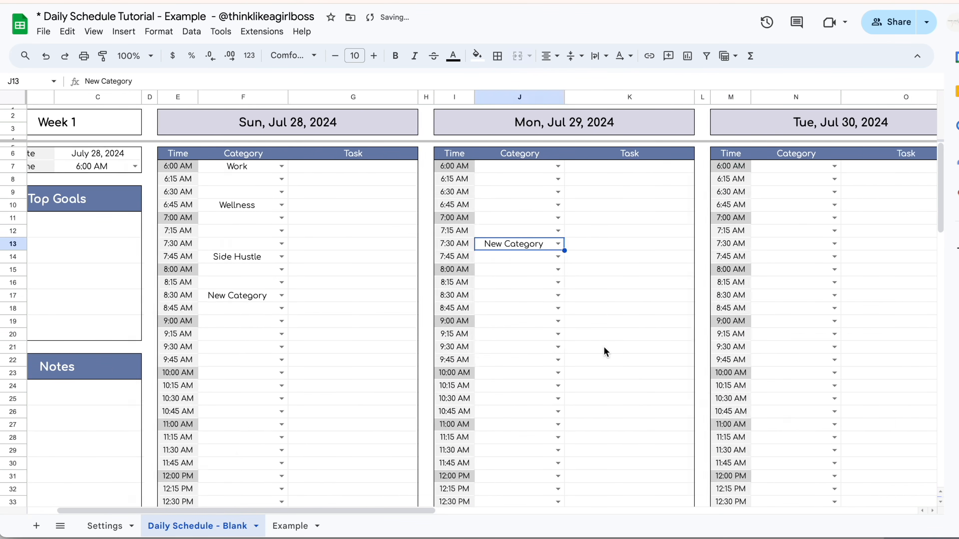
{"action": "left_click", "coordinate": [717, 218]}
{"action": "left_click", "coordinate": [685, 317]}
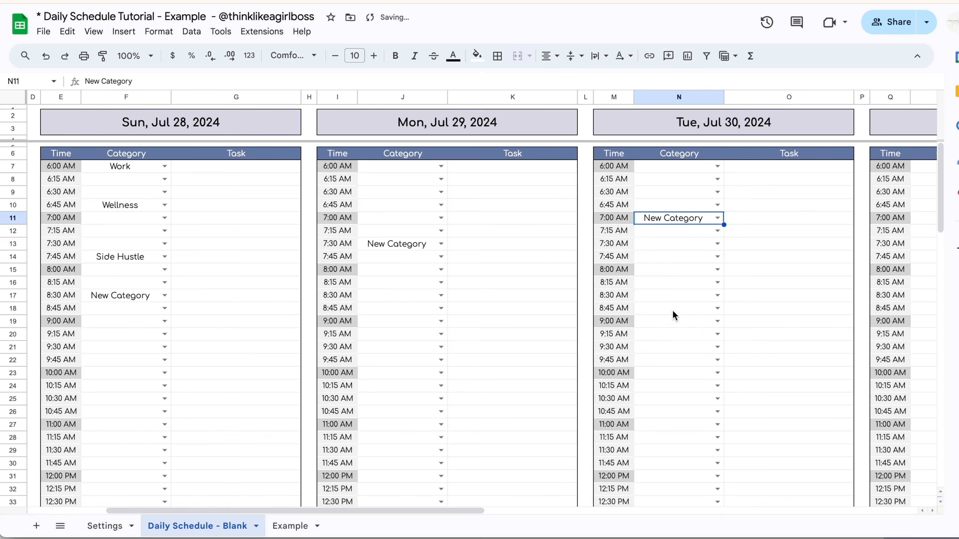
Enter "Meditation" as the task for Sun, Jul 28 at 6:45 AM
{"action": "scroll", "coordinate": [408, 170], "scroll_direction": "left", "scroll_amount": 3}
{"action": "left_click", "coordinate": [407, 170]}
{"action": "left_click_drag", "start_coordinate": [407, 170], "coordinate": [396, 485]}
{"action": "left_click", "coordinate": [423, 362]}
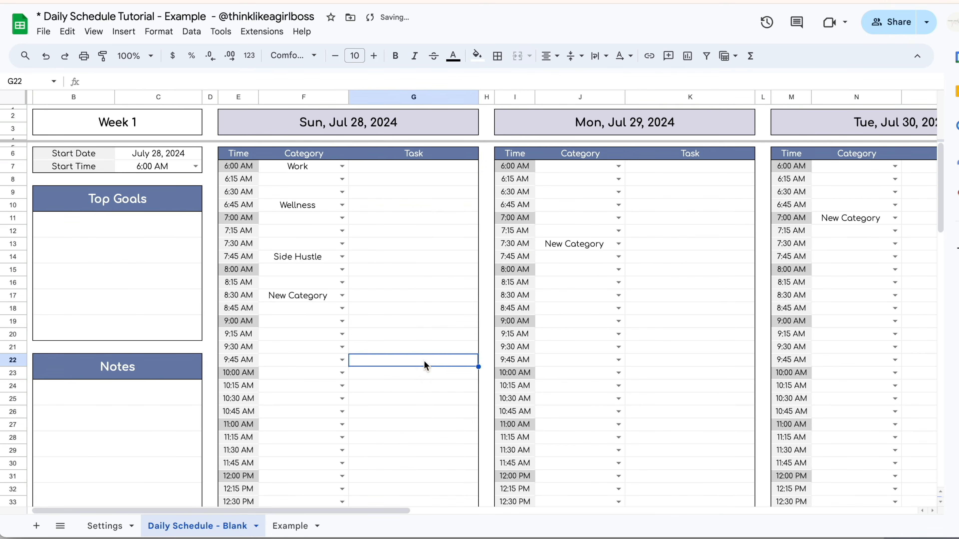
{"action": "left_click", "coordinate": [374, 210]}
{"action": "type", "text": "Meditation"}
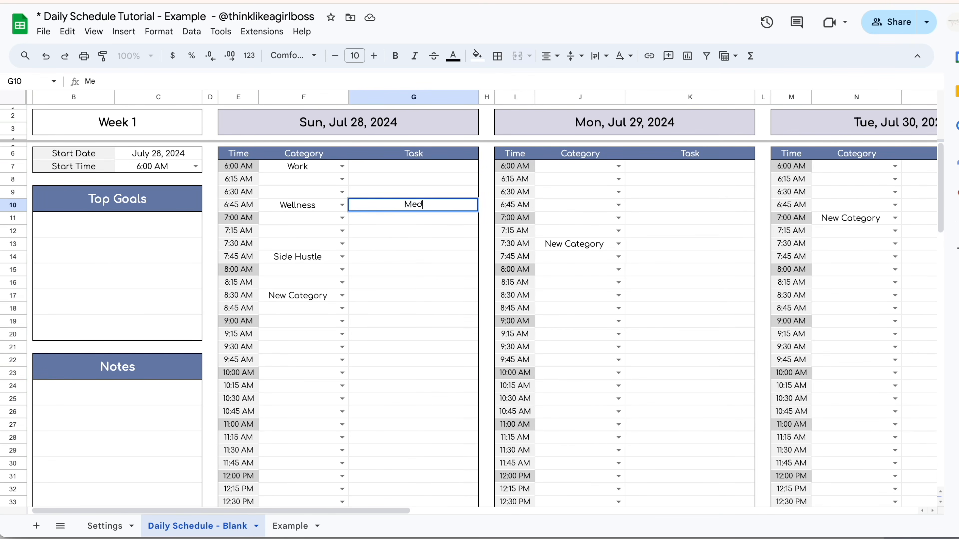
{"action": "key", "text": "Return"}
In Sunday's To-Do List, set the first row's priority to Medium and the second row's to Low
{"action": "scroll", "coordinate": [431, 392], "scroll_direction": "left", "scroll_amount": 1}
{"action": "scroll", "coordinate": [432, 392], "scroll_direction": "down", "scroll_amount": 20}
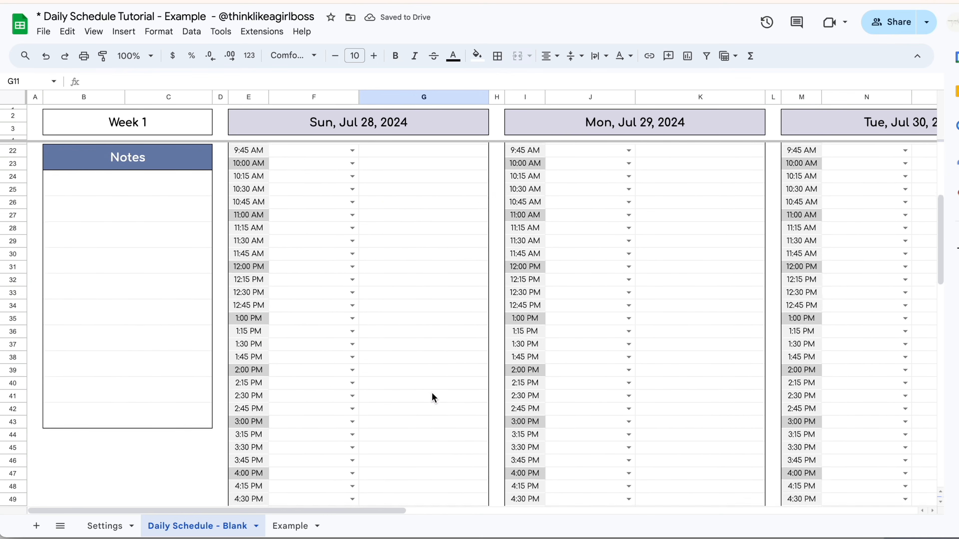
{"action": "scroll", "coordinate": [432, 392], "scroll_direction": "down", "scroll_amount": 7}
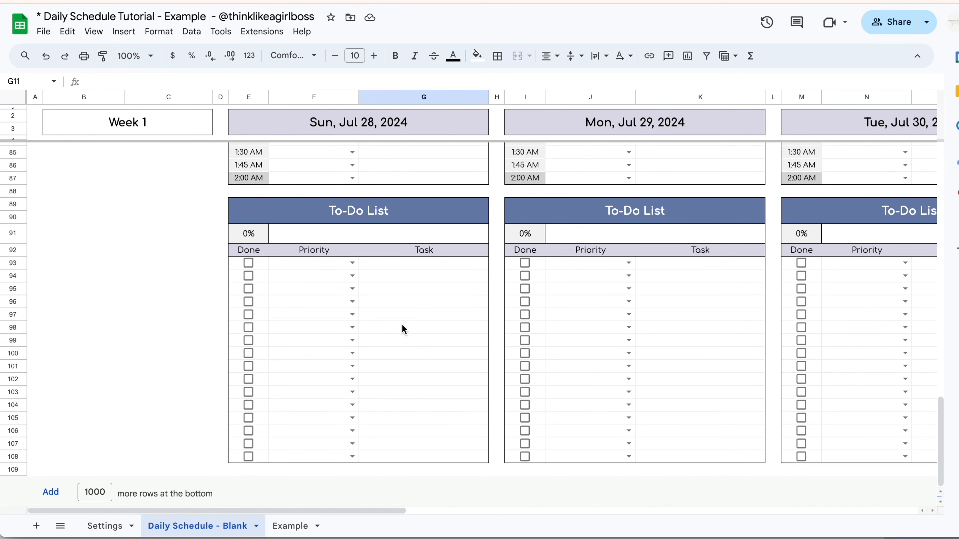
{"action": "left_click", "coordinate": [417, 289]}
{"action": "left_click", "coordinate": [421, 263]}
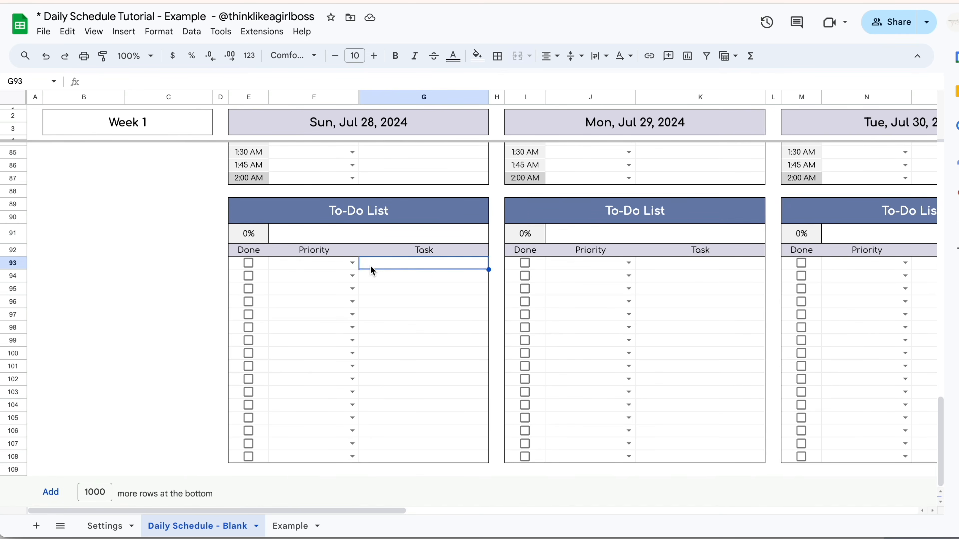
{"action": "left_click", "coordinate": [352, 263]}
{"action": "left_click", "coordinate": [325, 298]}
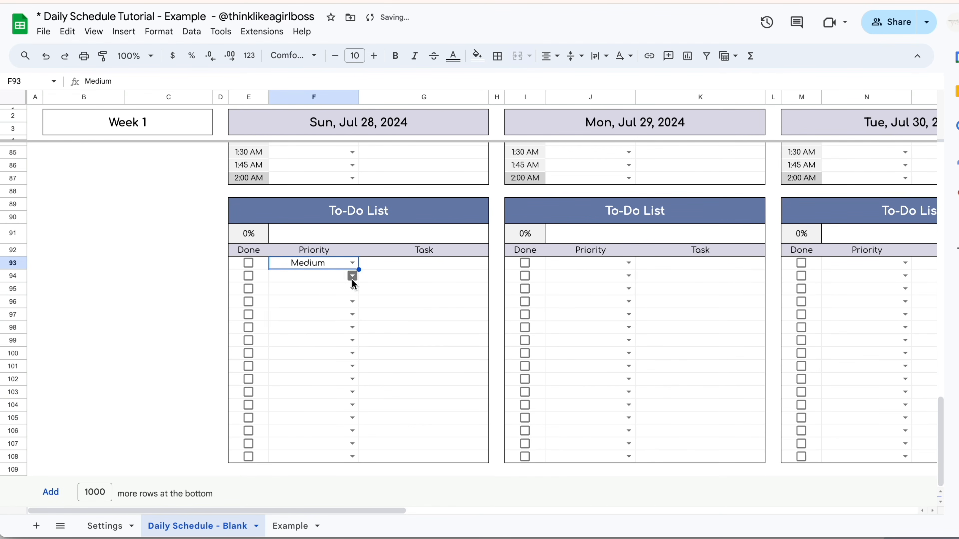
{"action": "left_click", "coordinate": [352, 276]}
{"action": "left_click", "coordinate": [309, 290]}
{"action": "left_click", "coordinate": [417, 328]}
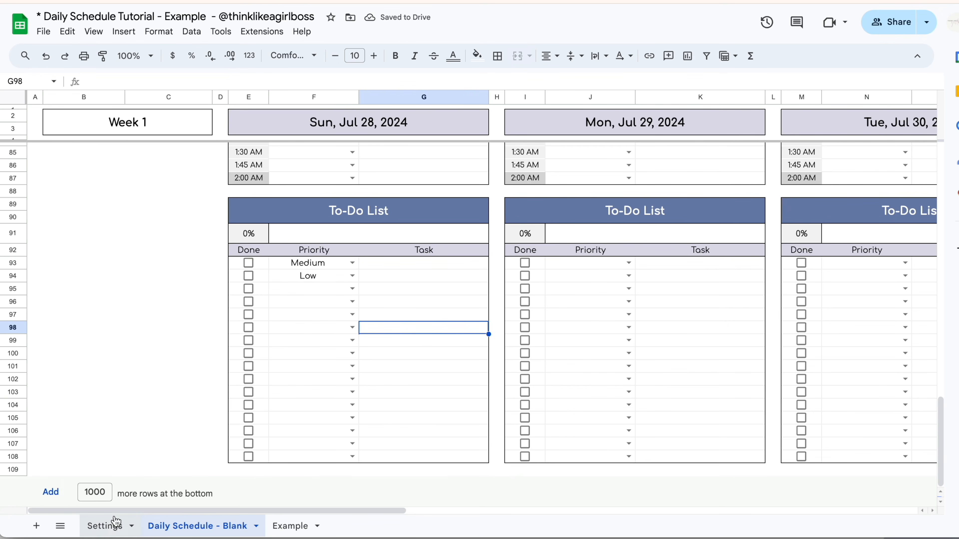
Add "New Priority" as the fourth entry in the Priorities list on the Settings sheet
{"action": "left_click", "coordinate": [110, 526]}
{"action": "left_click", "coordinate": [261, 220]}
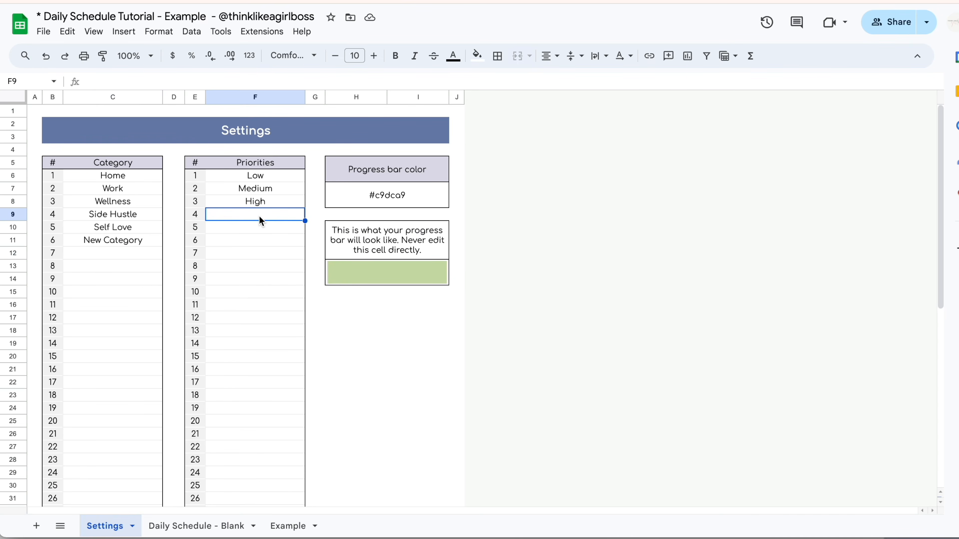
{"action": "type", "text": "New Priority"}
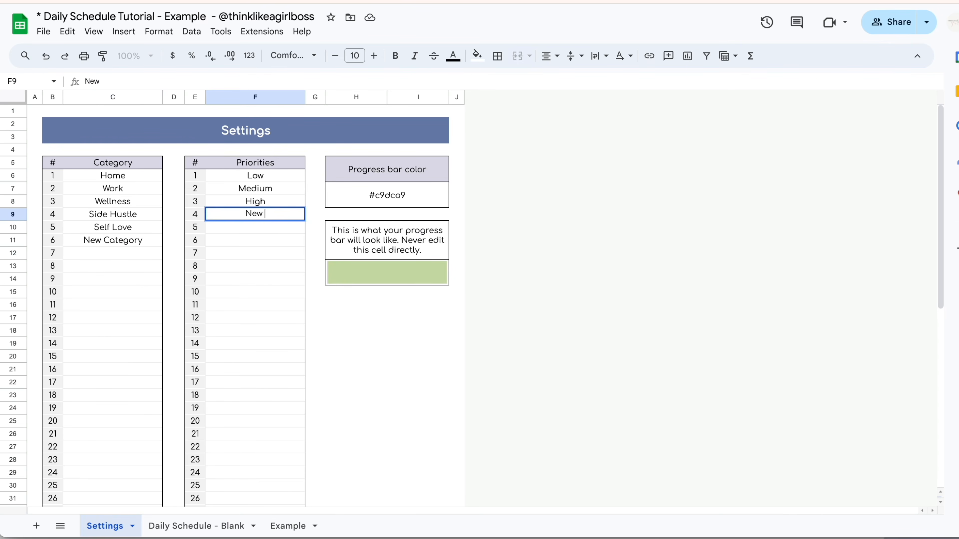
{"action": "key", "text": "Return"}
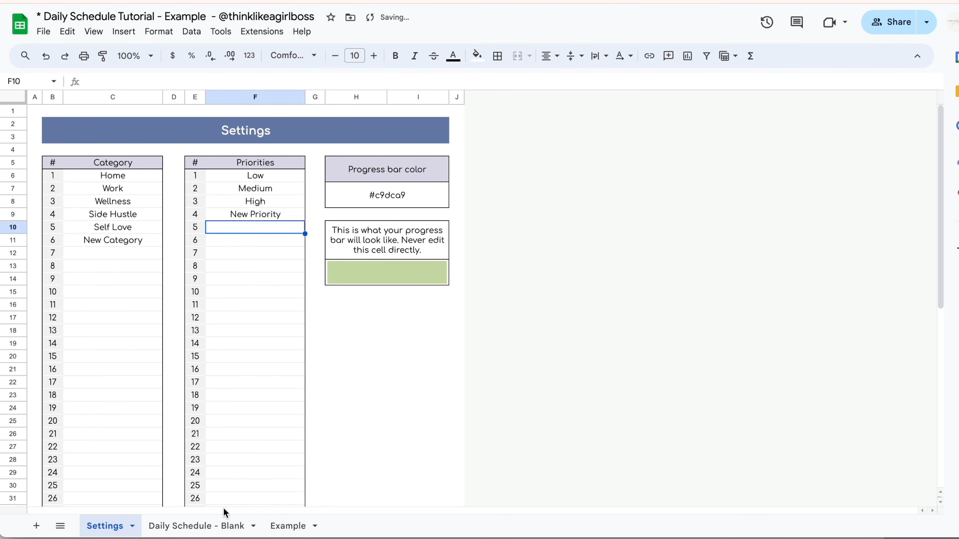
In the schedule's To-Do Lists, set New Priority in Sunday's third row, Monday's fourth row and Tuesday's second row
{"action": "left_click", "coordinate": [200, 525]}
{"action": "left_click", "coordinate": [351, 289]}
{"action": "left_click", "coordinate": [319, 352]}
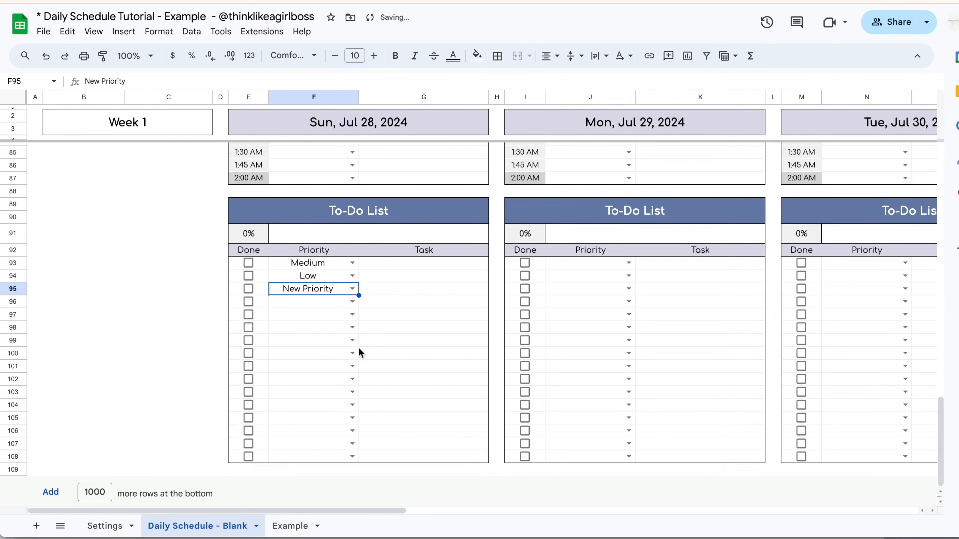
{"action": "left_click", "coordinate": [628, 301]}
{"action": "left_click", "coordinate": [595, 364]}
{"action": "scroll", "coordinate": [600, 362], "scroll_direction": "right", "scroll_amount": 6}
{"action": "scroll", "coordinate": [600, 363], "scroll_direction": "up", "scroll_amount": 1}
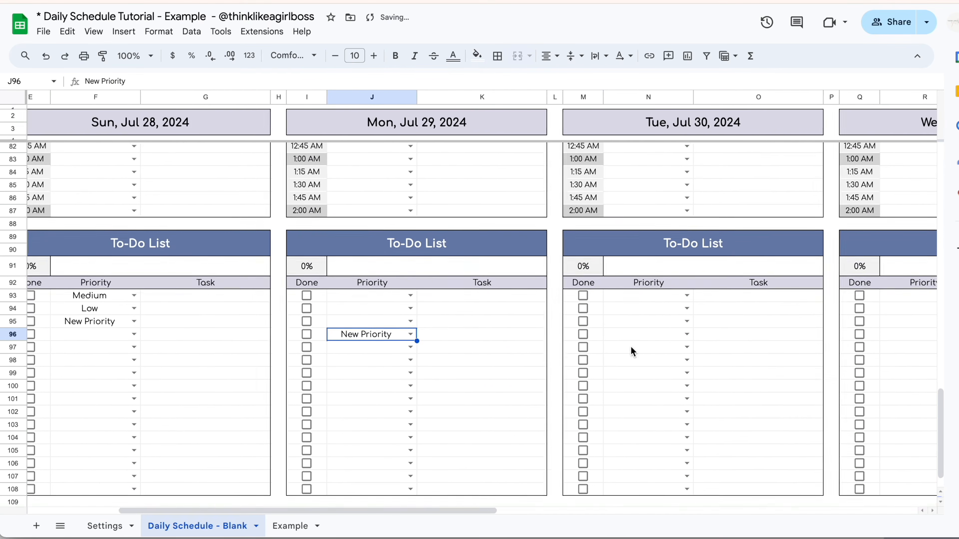
{"action": "left_click", "coordinate": [675, 318]}
{"action": "left_click", "coordinate": [655, 384]}
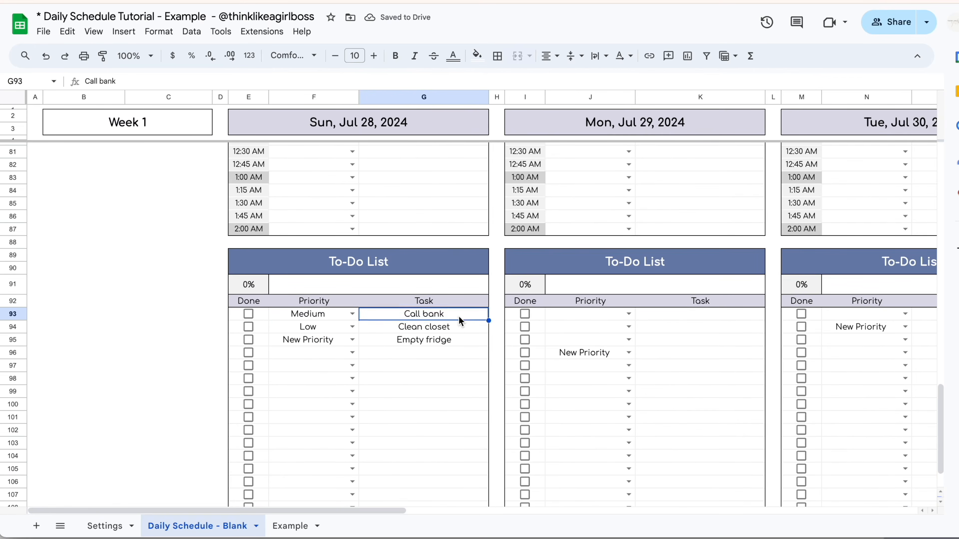
Mark Sunday's to-do tasks Call bank, Clean closet and Empty fridge as done
{"action": "left_click", "coordinate": [460, 325]}
{"action": "left_click", "coordinate": [460, 340]}
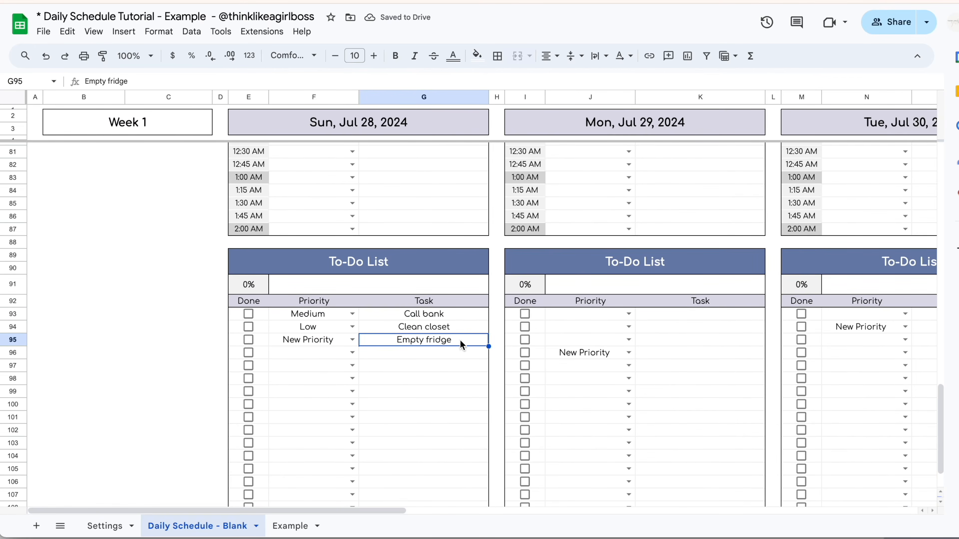
{"action": "left_click", "coordinate": [248, 314]}
{"action": "left_click", "coordinate": [248, 326]}
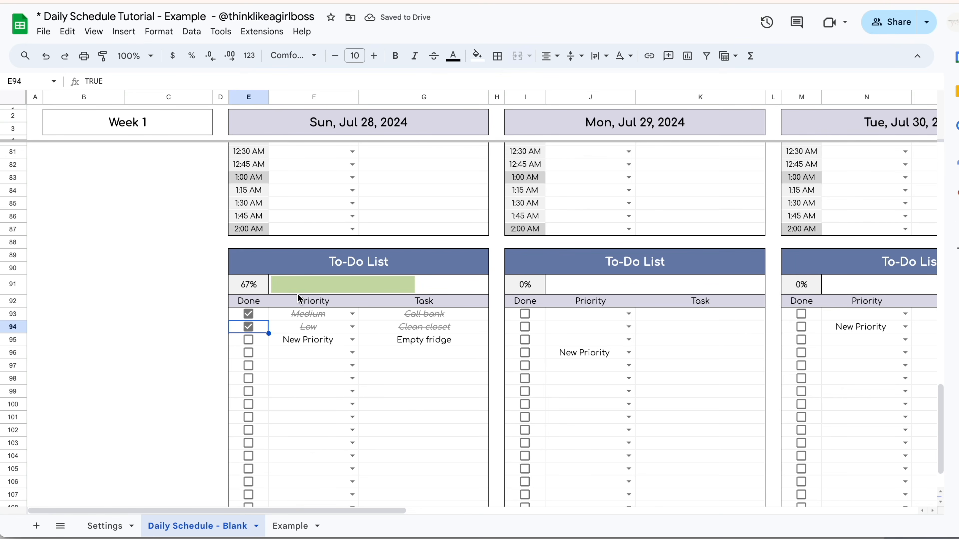
{"action": "left_click", "coordinate": [248, 339]}
{"action": "left_click", "coordinate": [248, 340]}
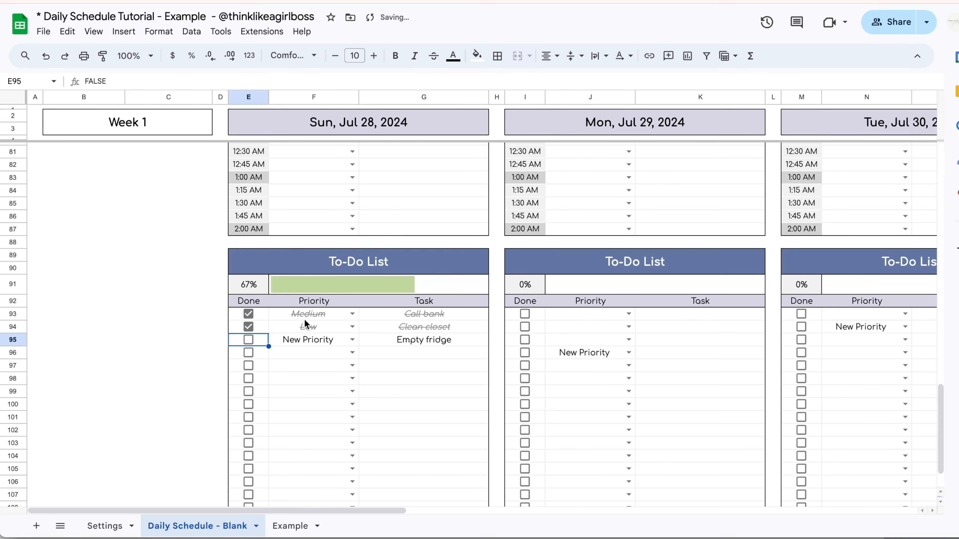
{"action": "left_click", "coordinate": [248, 339]}
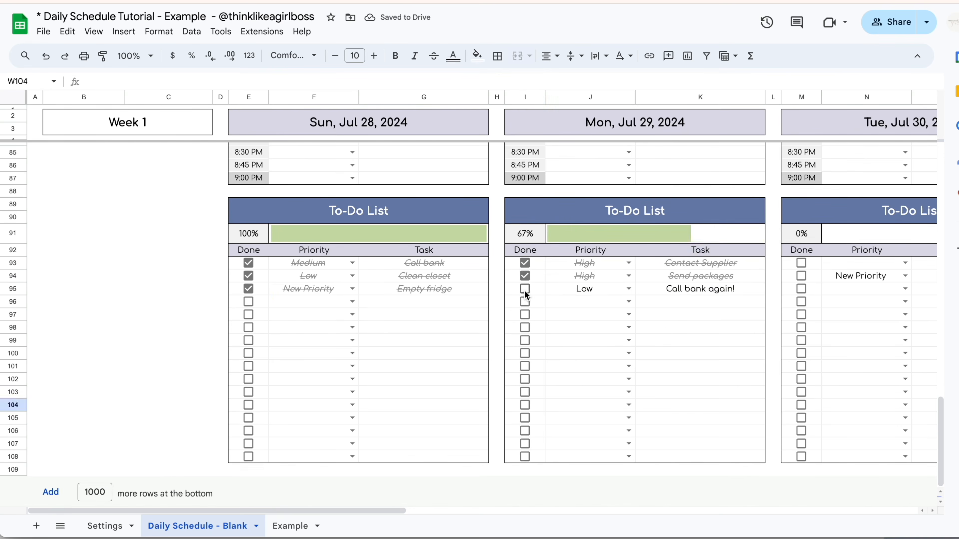
Mark Monday's "Call bank again!" task as done and clear the mark again
{"action": "left_click", "coordinate": [525, 294]}
{"action": "left_click", "coordinate": [524, 294]}
Enter "task" in the second row of Tuesday's To-Do List and mark it as done
{"action": "scroll", "coordinate": [589, 357], "scroll_direction": "right", "scroll_amount": 1}
{"action": "scroll", "coordinate": [590, 358], "scroll_direction": "right", "scroll_amount": 3}
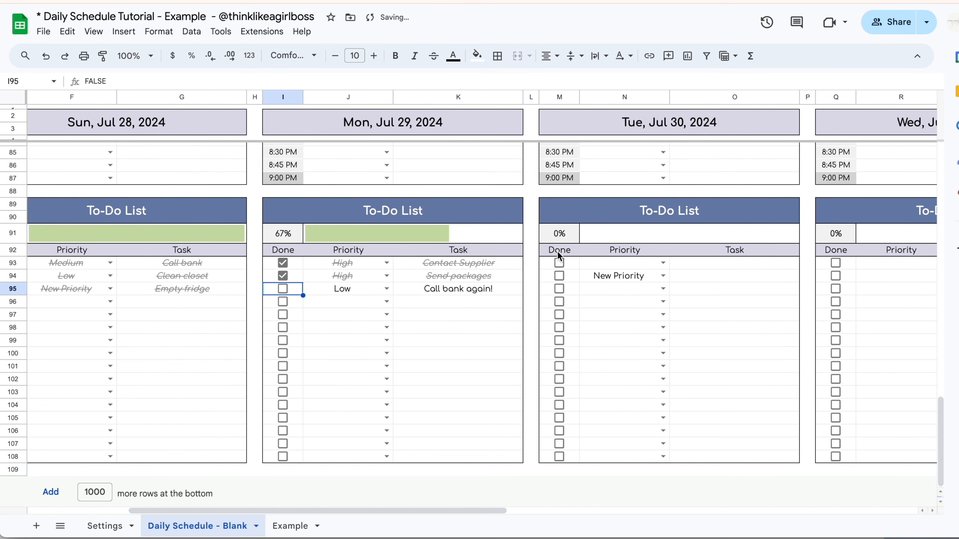
{"action": "left_click", "coordinate": [713, 281]}
{"action": "type", "text": "task"}
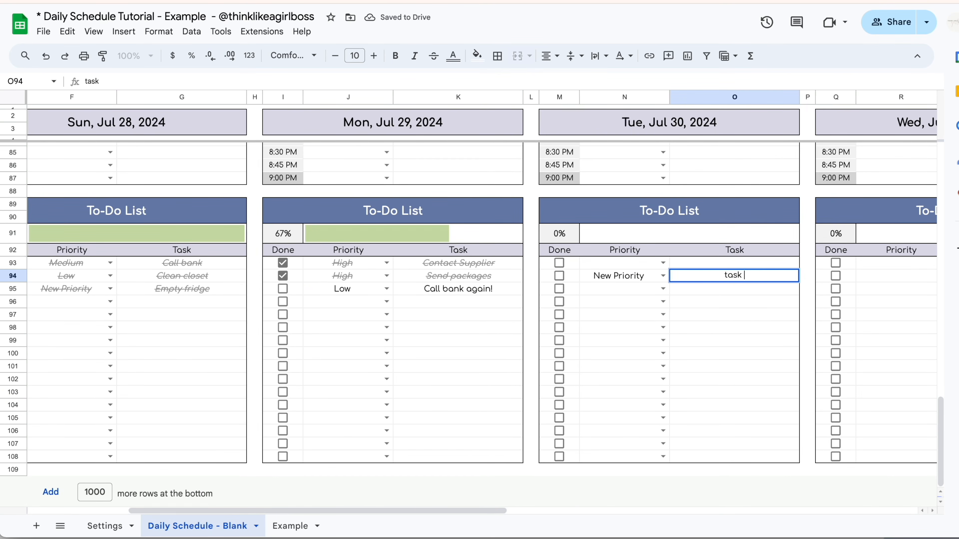
{"action": "key", "text": "Return"}
{"action": "left_click", "coordinate": [559, 276]}
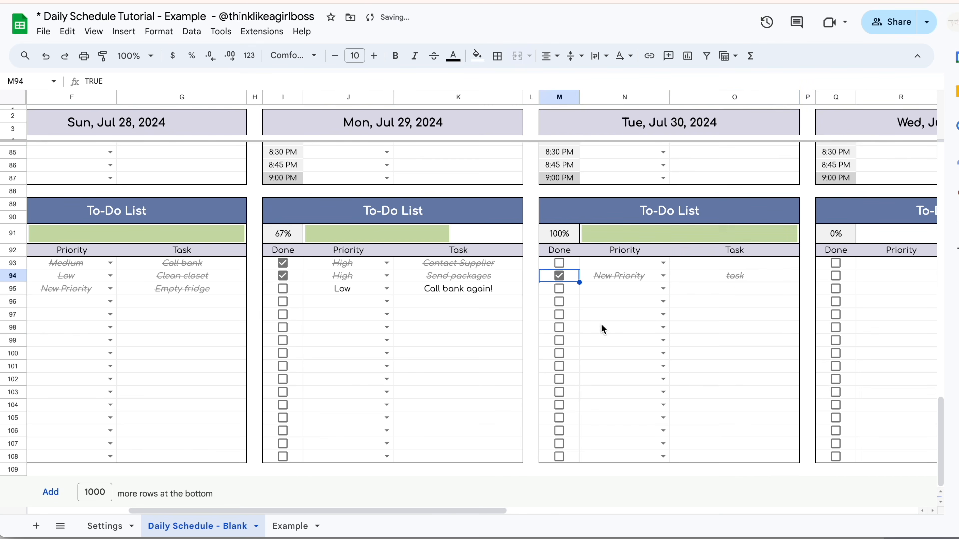
{"action": "left_click", "coordinate": [733, 395]}
Compare the To-Do List progress bars for Sunday, Monday and Tuesday
{"action": "scroll", "coordinate": [732, 394], "scroll_direction": "left", "scroll_amount": 5}
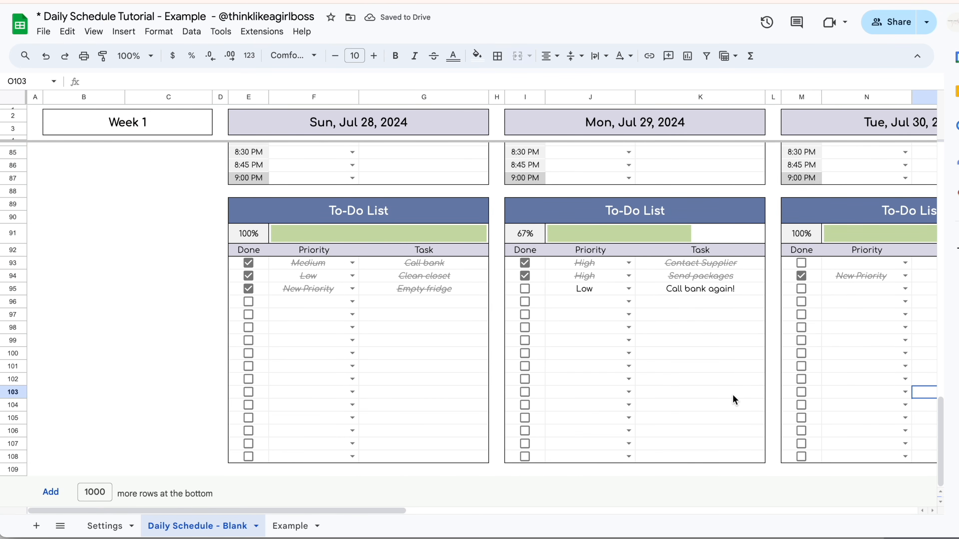
{"action": "scroll", "coordinate": [729, 310], "scroll_direction": "right", "scroll_amount": 5}
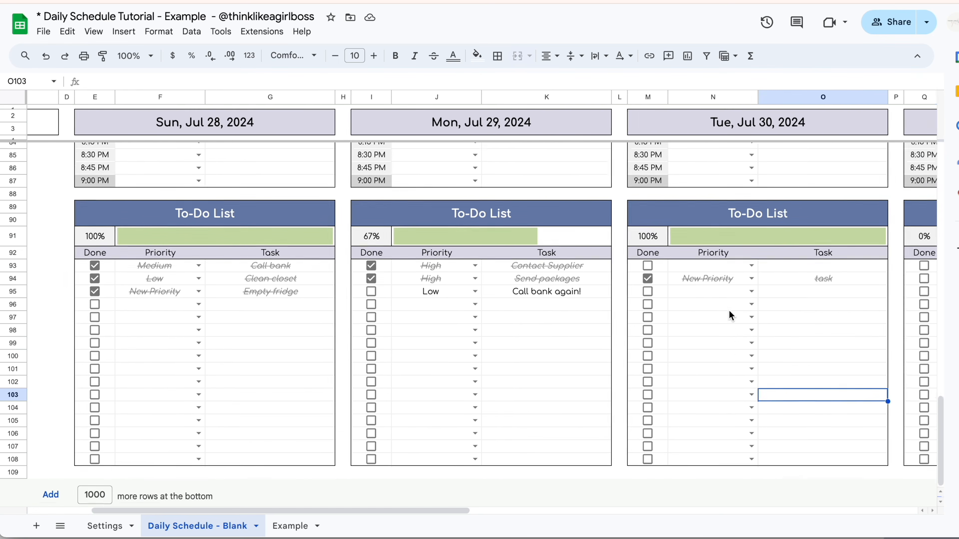
{"action": "left_click", "coordinate": [824, 314]}
{"action": "scroll", "coordinate": [825, 316], "scroll_direction": "left", "scroll_amount": 5}
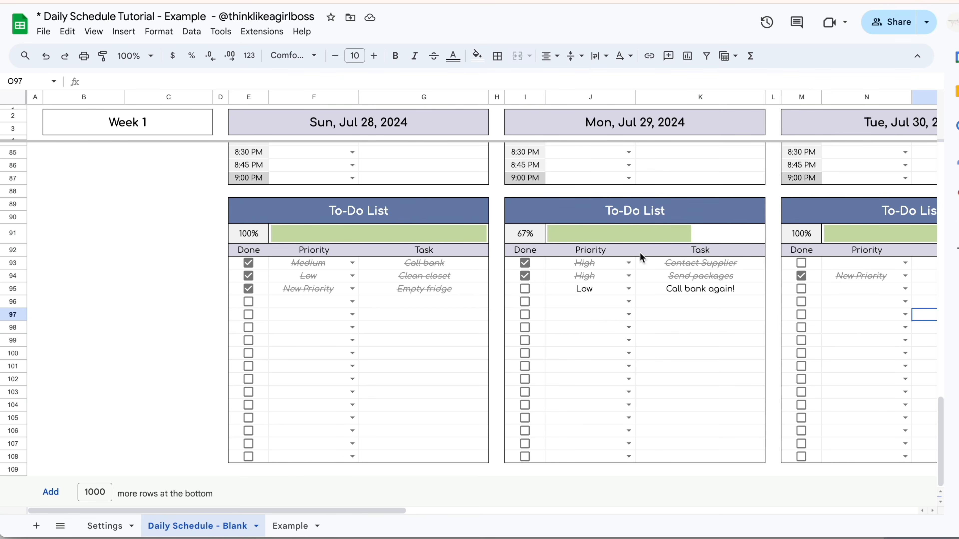
{"action": "scroll", "coordinate": [421, 320], "scroll_direction": "right", "scroll_amount": 5}
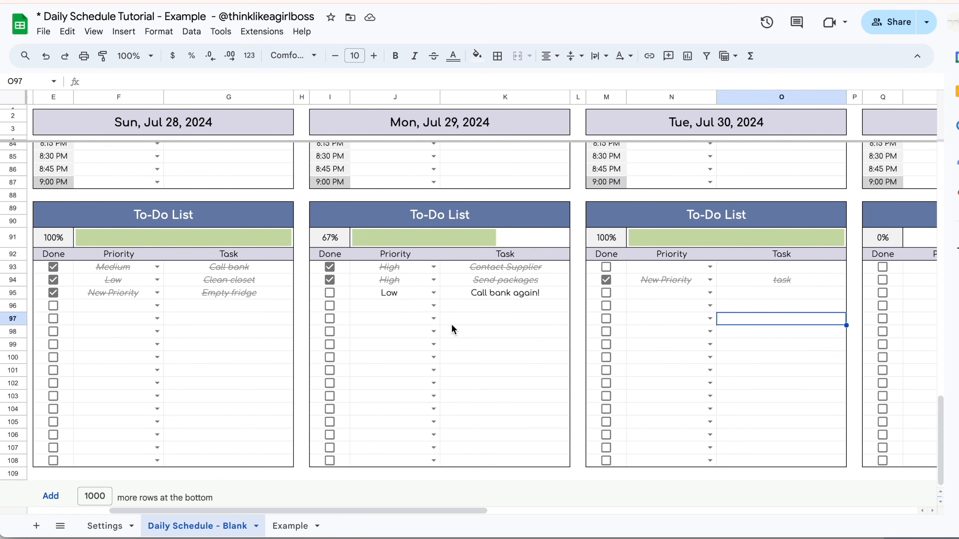
{"action": "scroll", "coordinate": [452, 323], "scroll_direction": "left", "scroll_amount": 5}
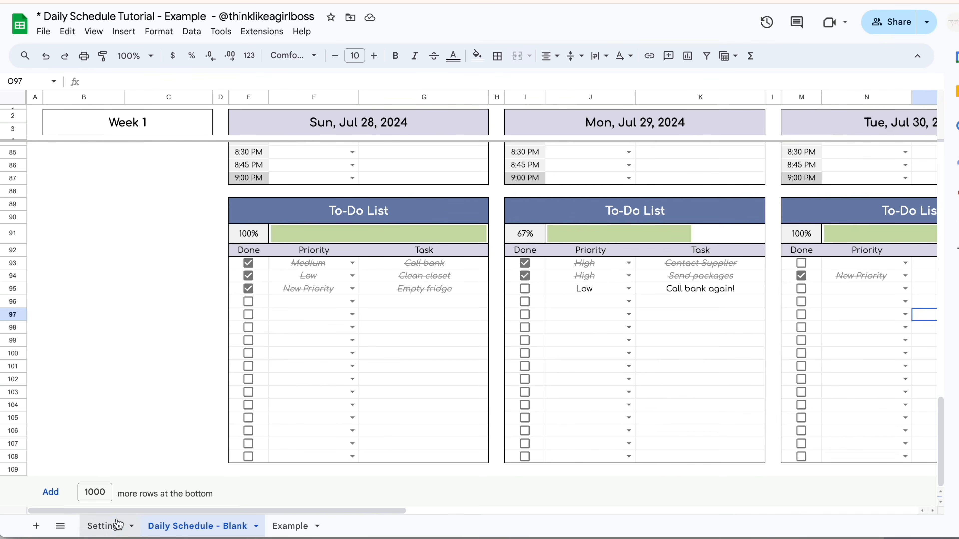
Set the progress bar color on the Settings sheet to #111111
{"action": "left_click", "coordinate": [89, 518]}
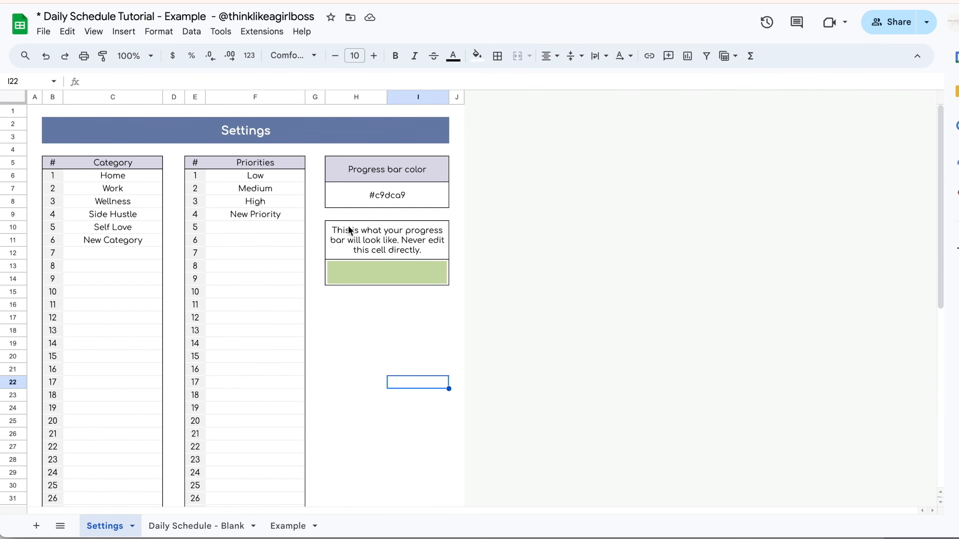
{"action": "left_click", "coordinate": [428, 199]}
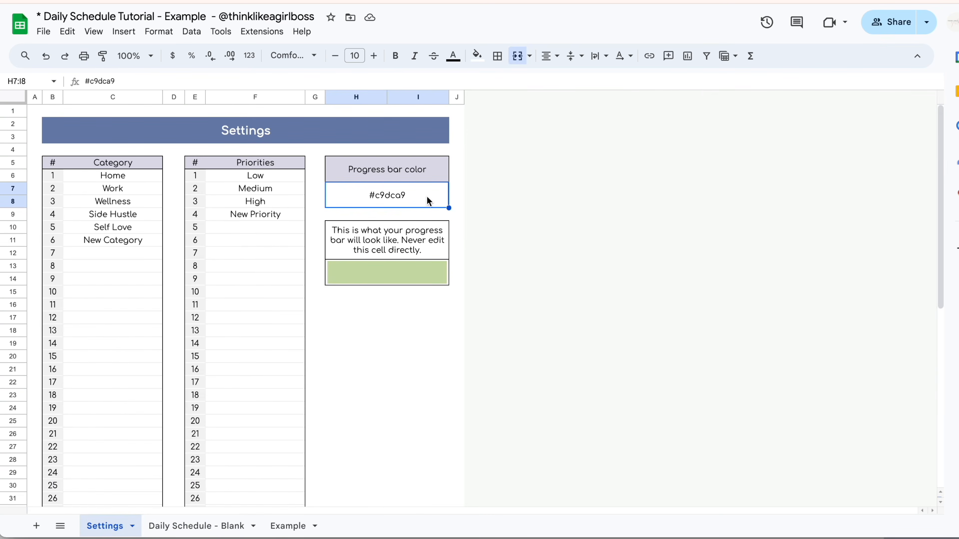
{"action": "left_click", "coordinate": [193, 531]}
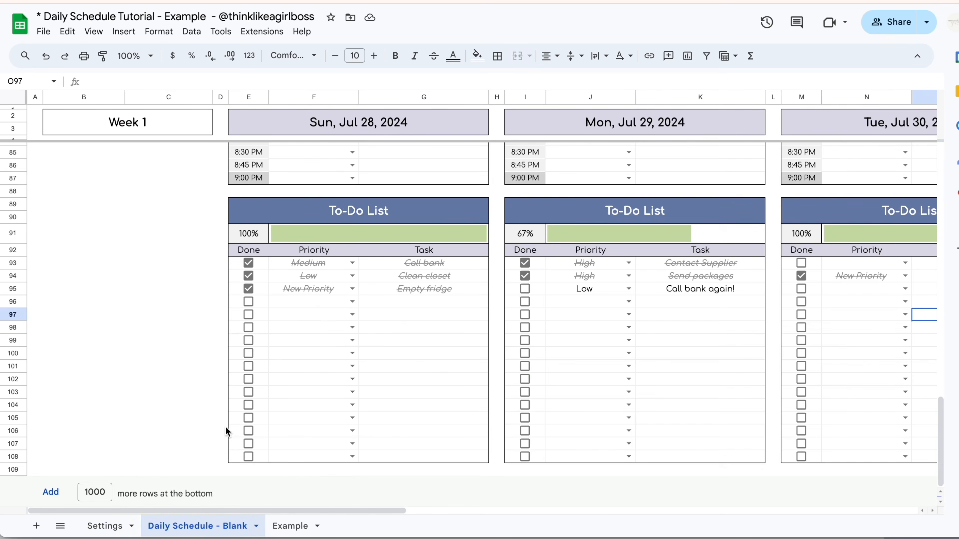
{"action": "left_click", "coordinate": [118, 525]}
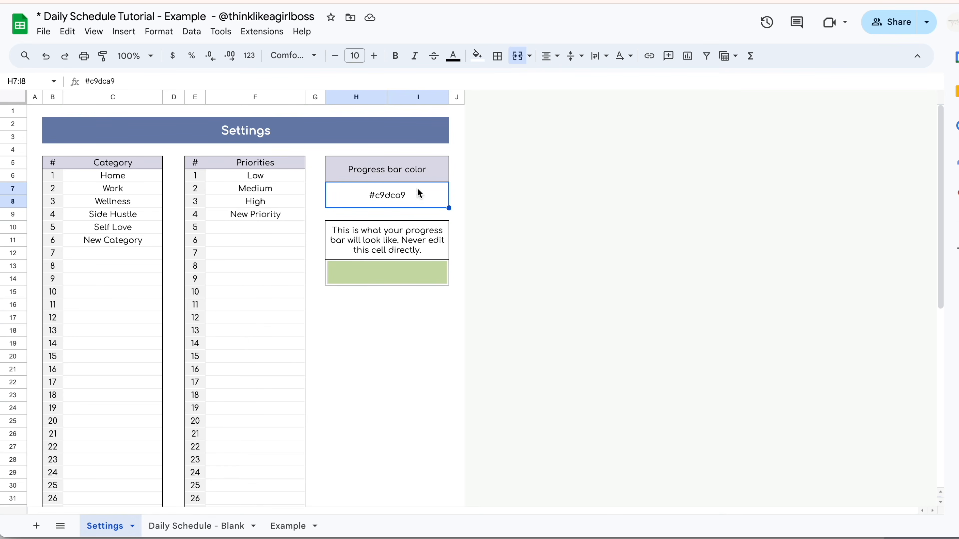
{"action": "double_click", "coordinate": [406, 206]}
{"action": "key", "text": "BackSpace"}
{"action": "key", "text": "BackSpace"}
{"action": "key", "text": "BackSpace"}
{"action": "key", "text": "BackSpace"}
{"action": "key", "text": "BackSpace"}
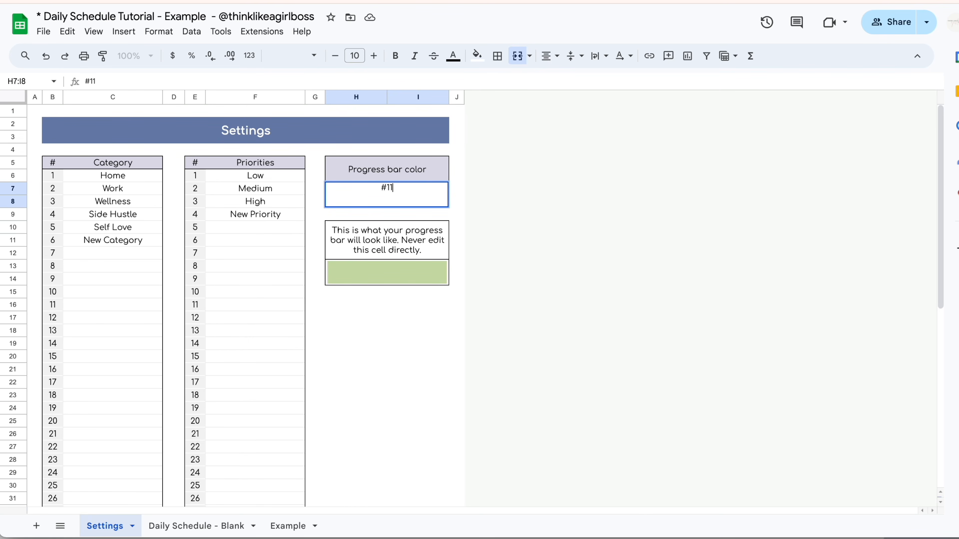
{"action": "type", "text": "111111"}
{"action": "key", "text": "Return"}
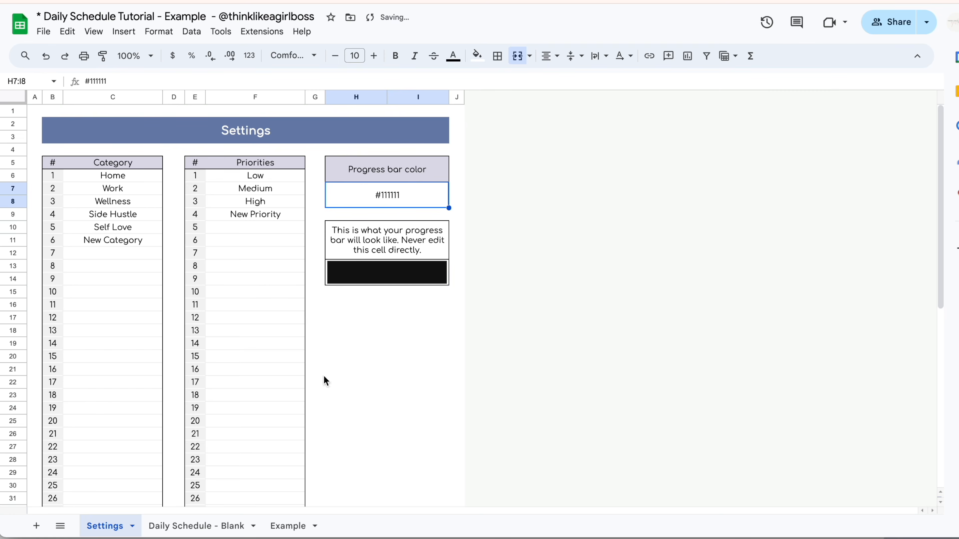
Check the recolored To-Do List progress bars, clearing and re-marking Tuesday's "task" as done on the Daily Schedule - Blank sheet
{"action": "left_click", "coordinate": [195, 526]}
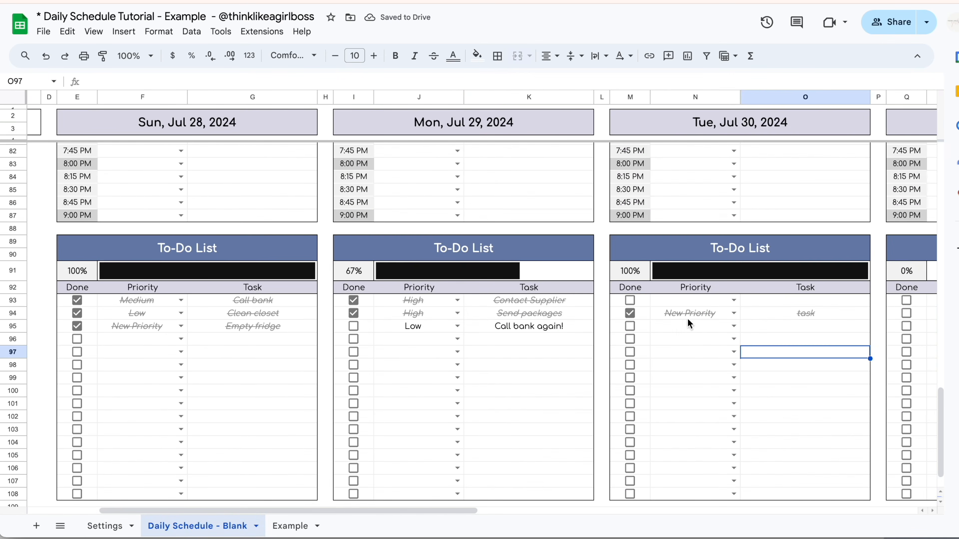
{"action": "left_click", "coordinate": [630, 313]}
{"action": "left_click", "coordinate": [630, 313]}
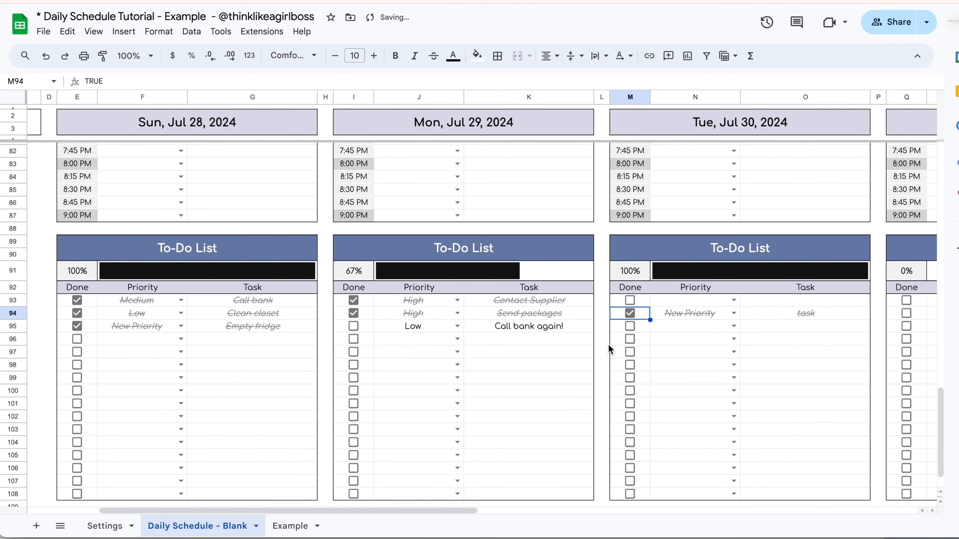
{"action": "scroll", "coordinate": [529, 359], "scroll_direction": "left", "scroll_amount": 5}
{"action": "scroll", "coordinate": [528, 359], "scroll_direction": "down", "scroll_amount": 2}
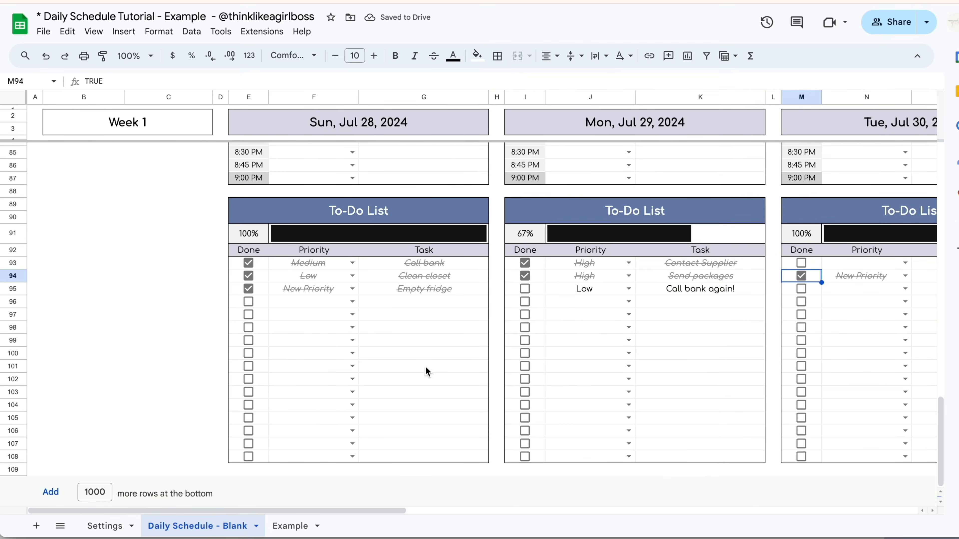
Set the progress bar color on the Settings sheet back to #c9dca9
{"action": "left_click", "coordinate": [111, 524]}
{"action": "key", "text": "Return"}
{"action": "key", "text": "BackSpace"}
{"action": "key", "text": "BackSpace"}
{"action": "key", "text": "BackSpace"}
{"action": "key", "text": "BackSpace"}
{"action": "key", "text": "BackSpace"}
{"action": "key", "text": "BackSpace"}
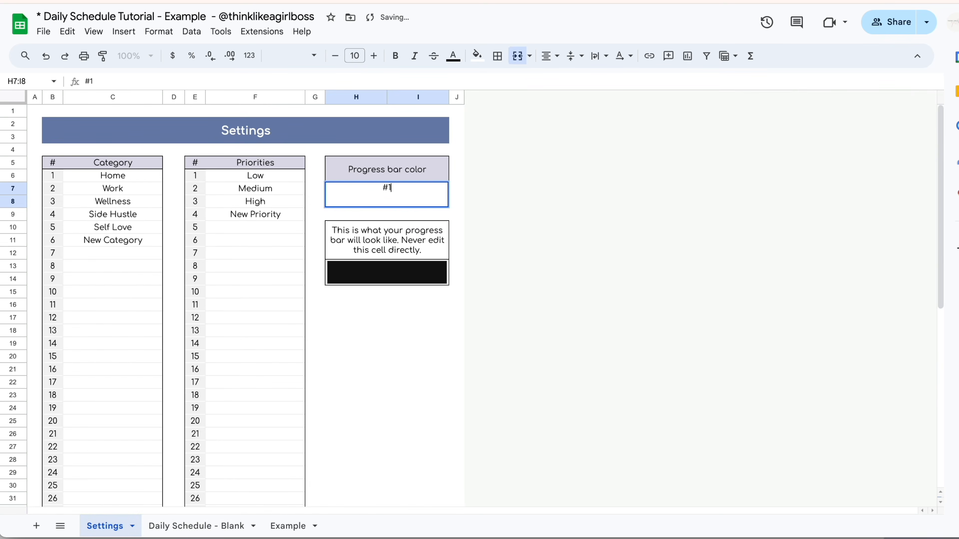
{"action": "type", "text": "c9dca9"}
{"action": "key", "text": "Return"}
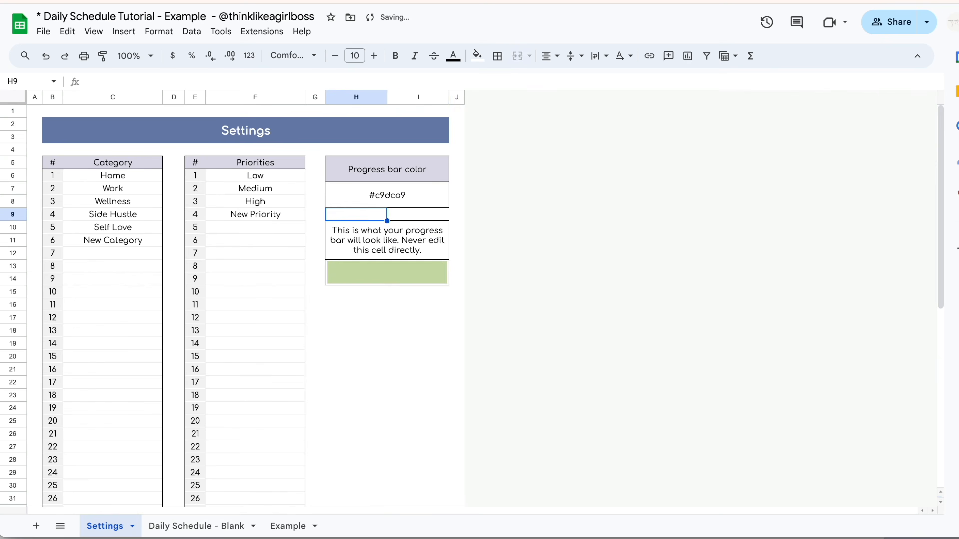
Clear the done marks of Sunday's Empty fridge and Clean closet tasks in the blank schedule's To-Do List
{"action": "left_click", "coordinate": [219, 526]}
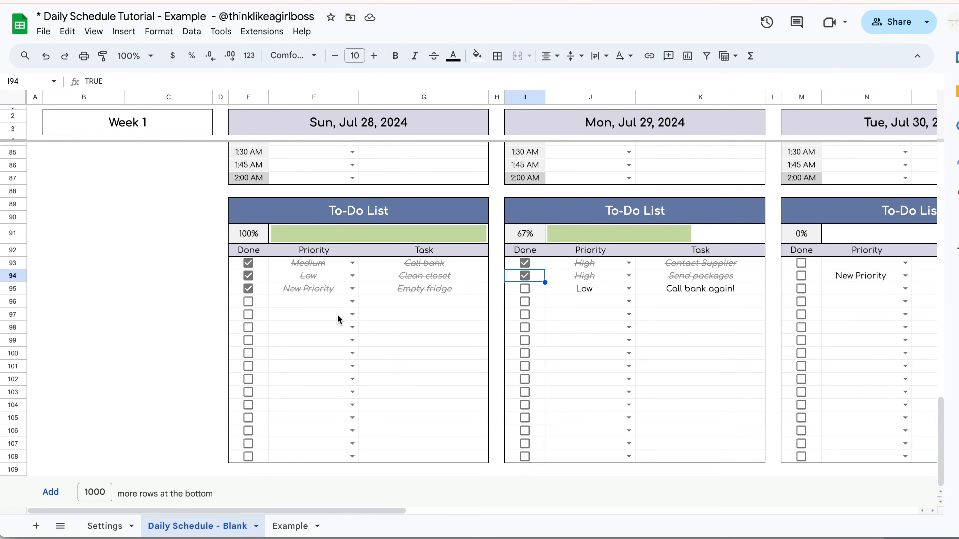
{"action": "scroll", "coordinate": [339, 319], "scroll_direction": "up", "scroll_amount": 20}
{"action": "scroll", "coordinate": [339, 319], "scroll_direction": "down", "scroll_amount": 20}
{"action": "left_click", "coordinate": [247, 288]}
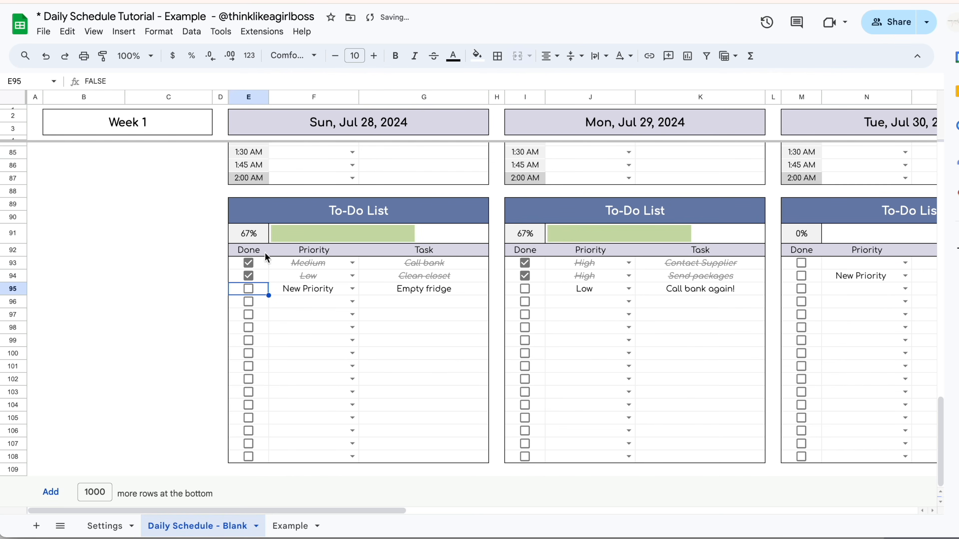
{"action": "left_click", "coordinate": [254, 277]}
Set the schedule's Start Date to May 14, 2024
{"action": "scroll", "coordinate": [334, 140], "scroll_direction": "up", "scroll_amount": 20}
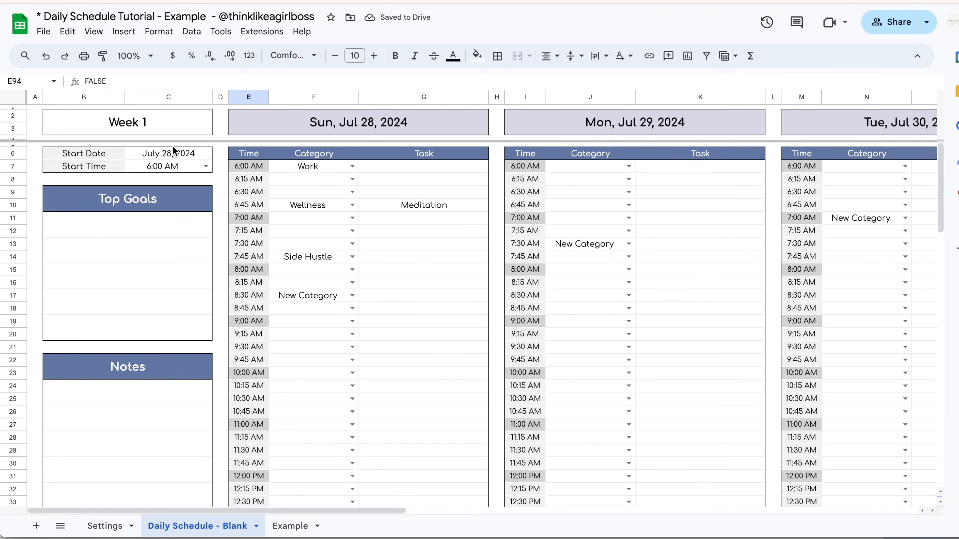
{"action": "double_click", "coordinate": [162, 153]}
{"action": "left_click", "coordinate": [208, 172]}
{"action": "left_click", "coordinate": [209, 172]}
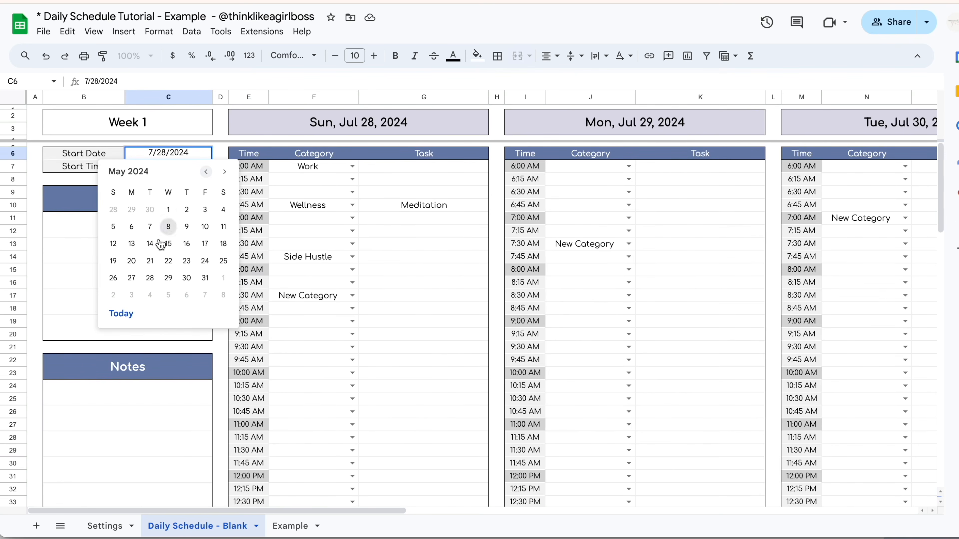
{"action": "left_click", "coordinate": [150, 245]}
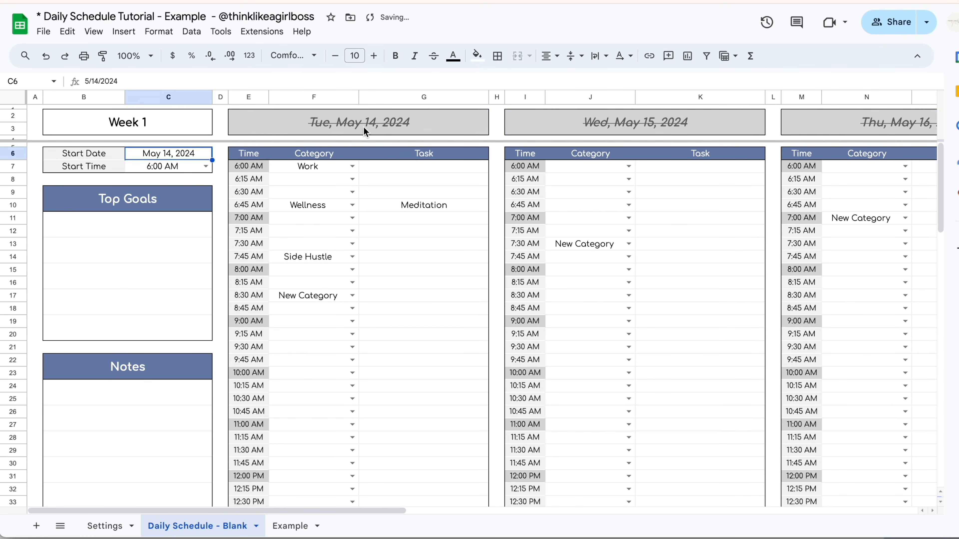
Set the Start Date to June 25, 2024 and check the formatting of the day headers
{"action": "double_click", "coordinate": [168, 153]}
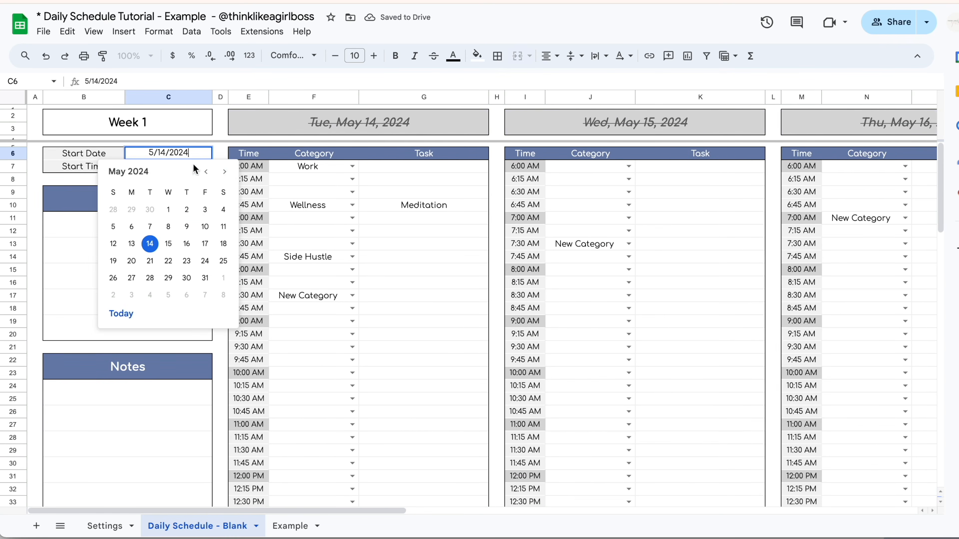
{"action": "left_click", "coordinate": [224, 172]}
{"action": "left_click", "coordinate": [149, 278]}
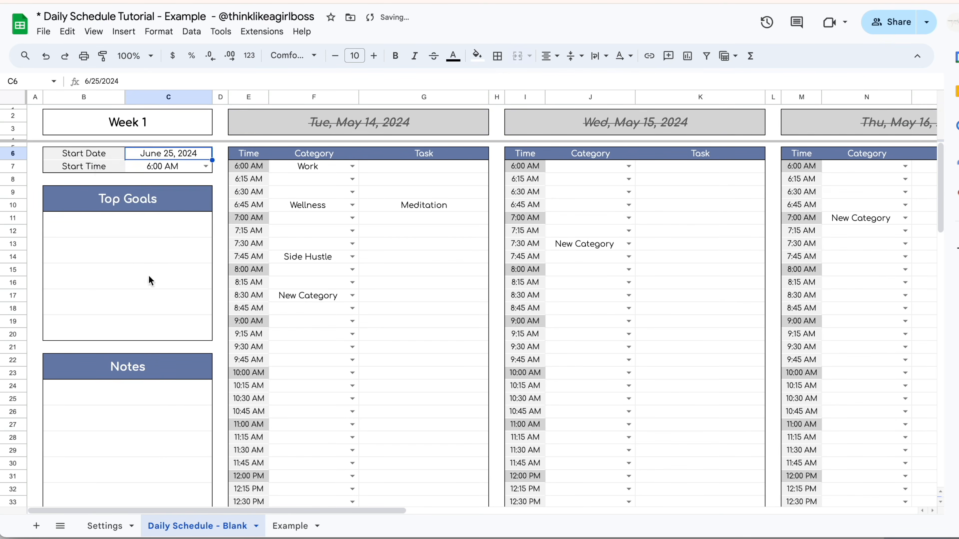
{"action": "scroll", "coordinate": [566, 334], "scroll_direction": "right", "scroll_amount": 3}
{"action": "scroll", "coordinate": [566, 334], "scroll_direction": "right", "scroll_amount": 5}
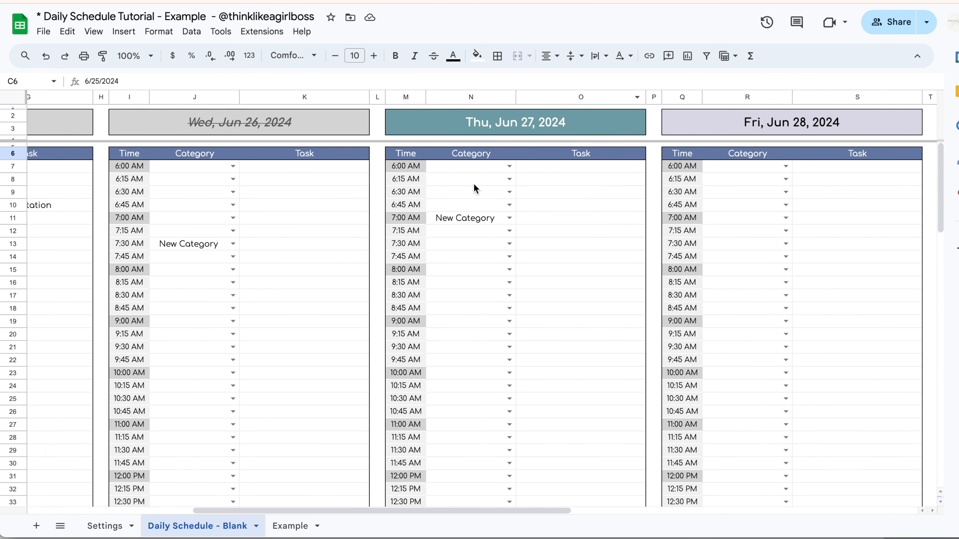
{"action": "scroll", "coordinate": [623, 387], "scroll_direction": "left", "scroll_amount": 8}
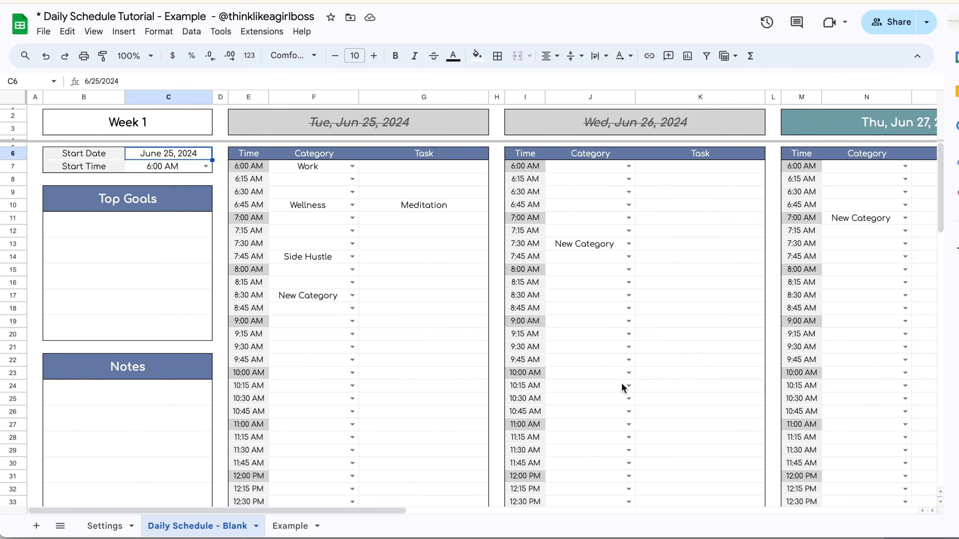
Set the Start Date to June 26, 2024 and clear the Start Time
{"action": "double_click", "coordinate": [168, 154]}
{"action": "left_click", "coordinate": [168, 278]}
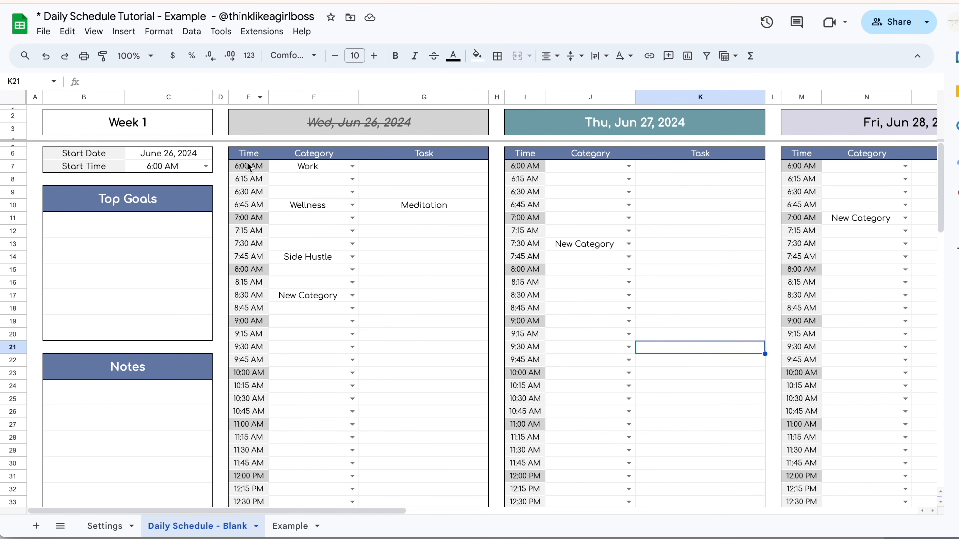
{"action": "left_click", "coordinate": [175, 173]}
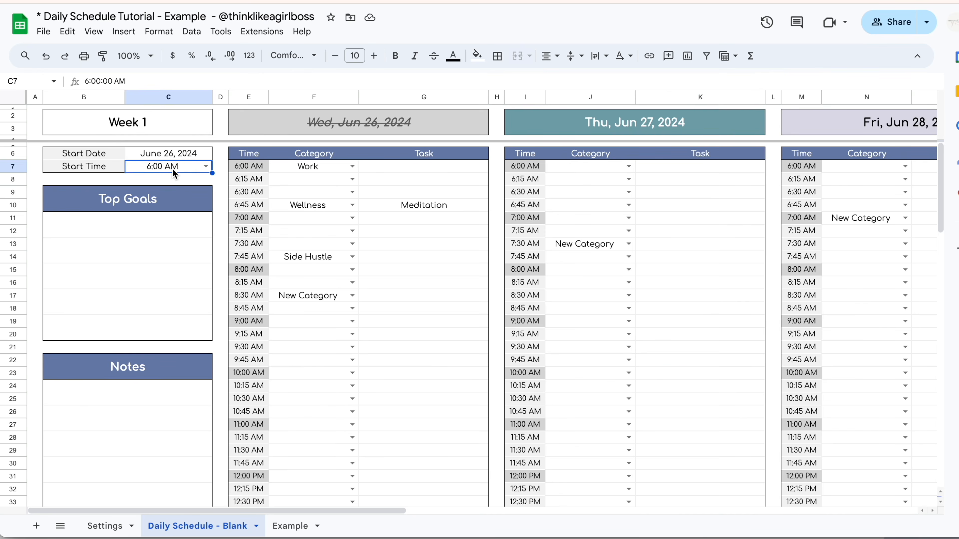
{"action": "key", "text": "Delete"}
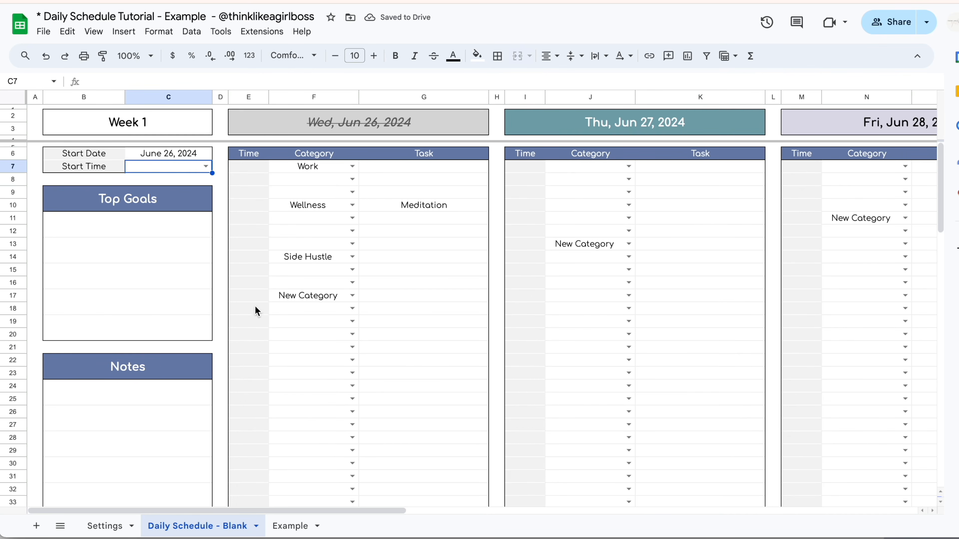
Set the Start Time to 1:30 AM and change it to 6:00 AM
{"action": "left_click", "coordinate": [205, 167]}
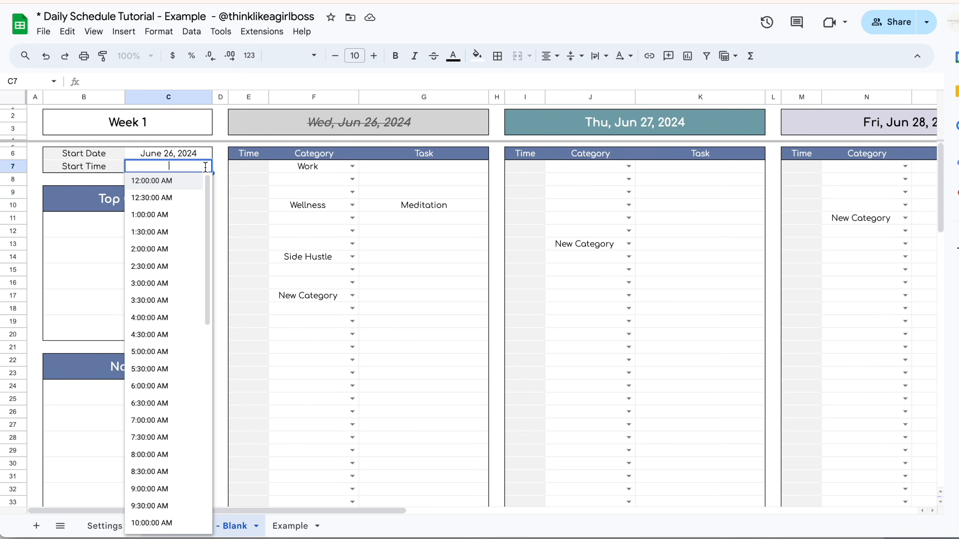
{"action": "left_click", "coordinate": [169, 233]}
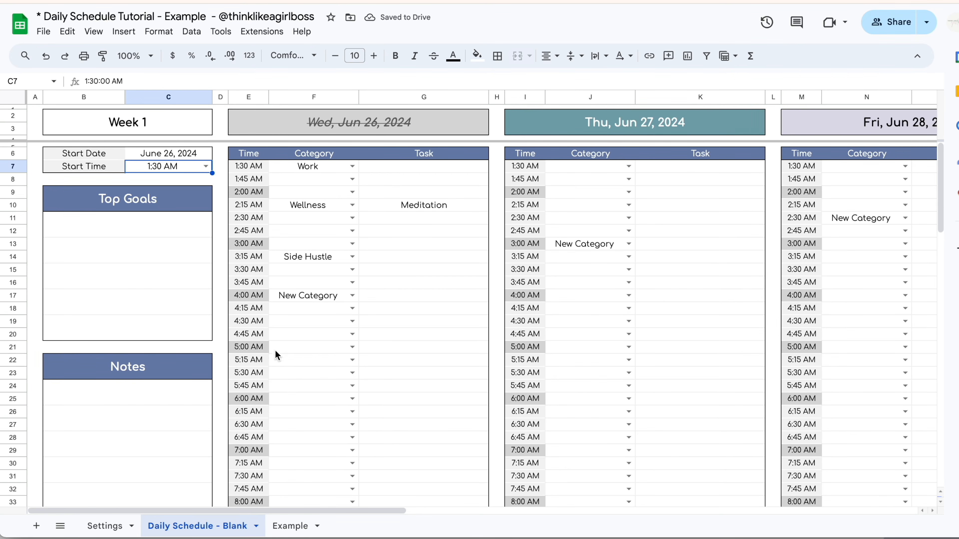
{"action": "left_click", "coordinate": [206, 166]}
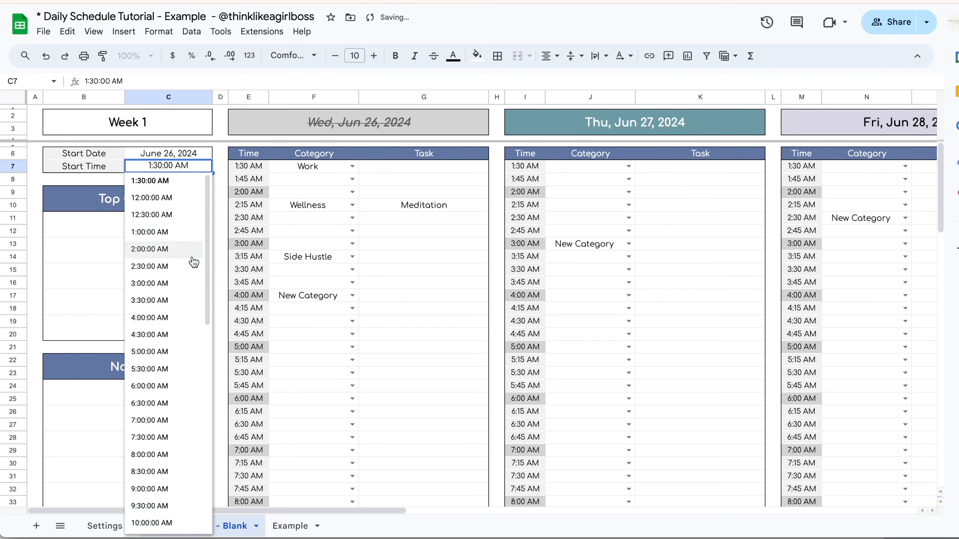
{"action": "left_click", "coordinate": [155, 385]}
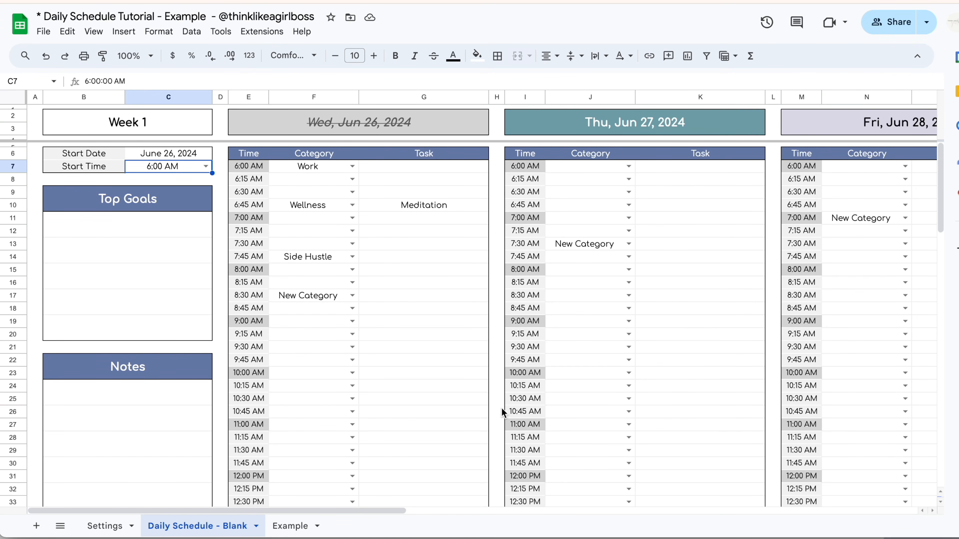
Look across the week's day columns in the blank schedule and in the Week 2 sheet of the Daily Schedule course workbook
{"action": "scroll", "coordinate": [502, 411], "scroll_direction": "right", "scroll_amount": 10}
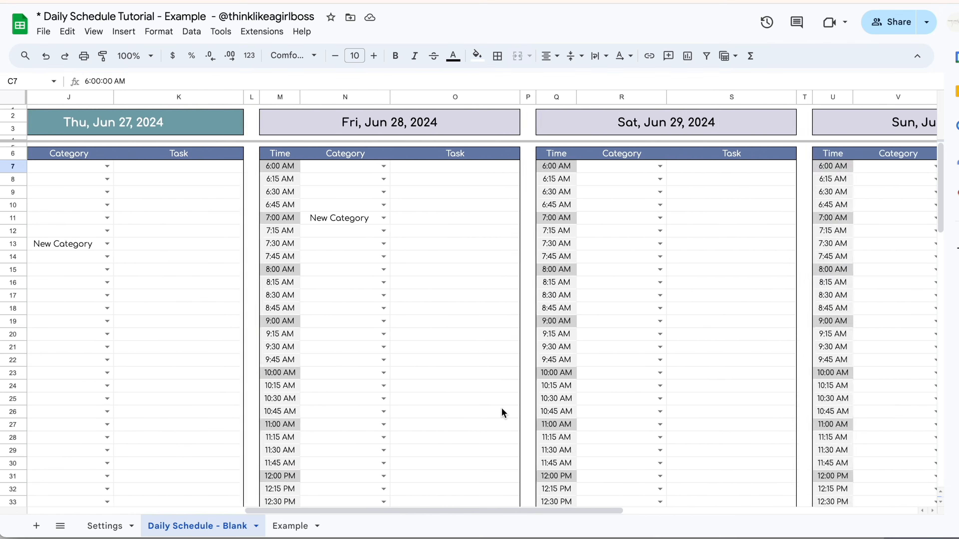
{"action": "scroll", "coordinate": [503, 411], "scroll_direction": "right", "scroll_amount": 10}
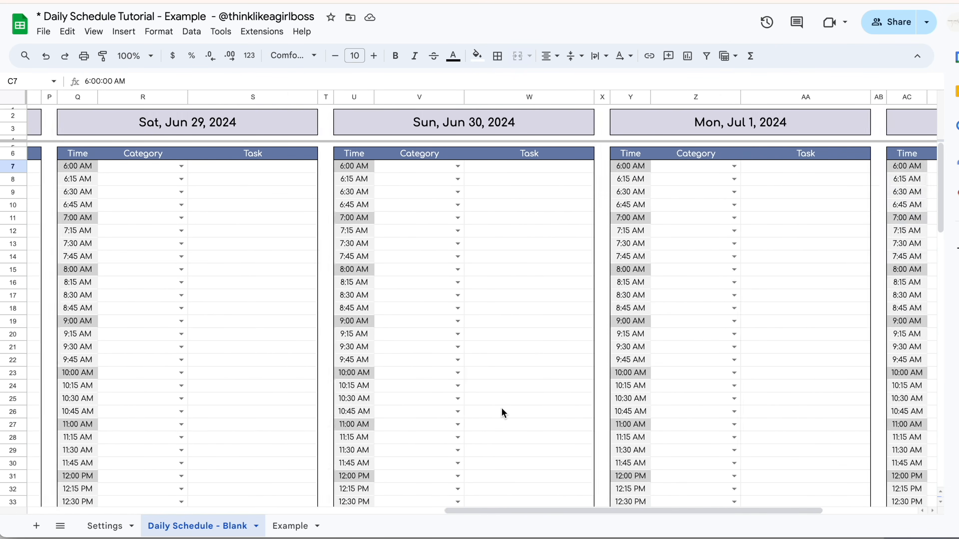
{"action": "scroll", "coordinate": [503, 413], "scroll_direction": "right", "scroll_amount": 2}
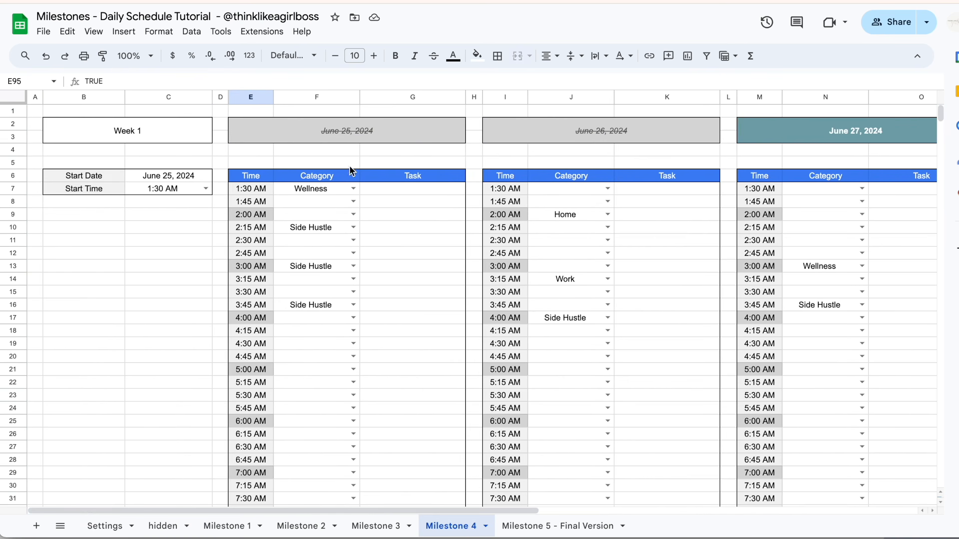
{"action": "scroll", "coordinate": [430, 312], "scroll_direction": "right", "scroll_amount": 4}
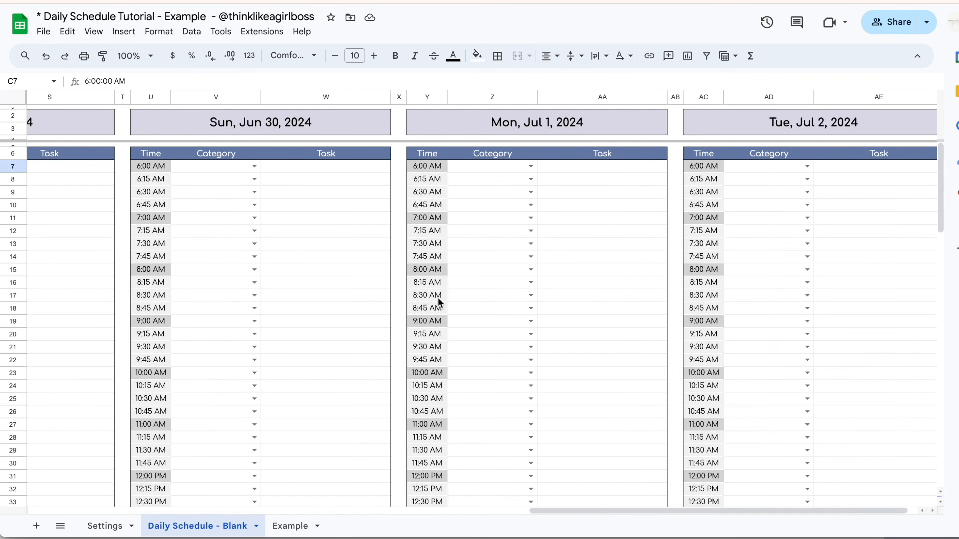
{"action": "scroll", "coordinate": [437, 298], "scroll_direction": "left", "scroll_amount": 15}
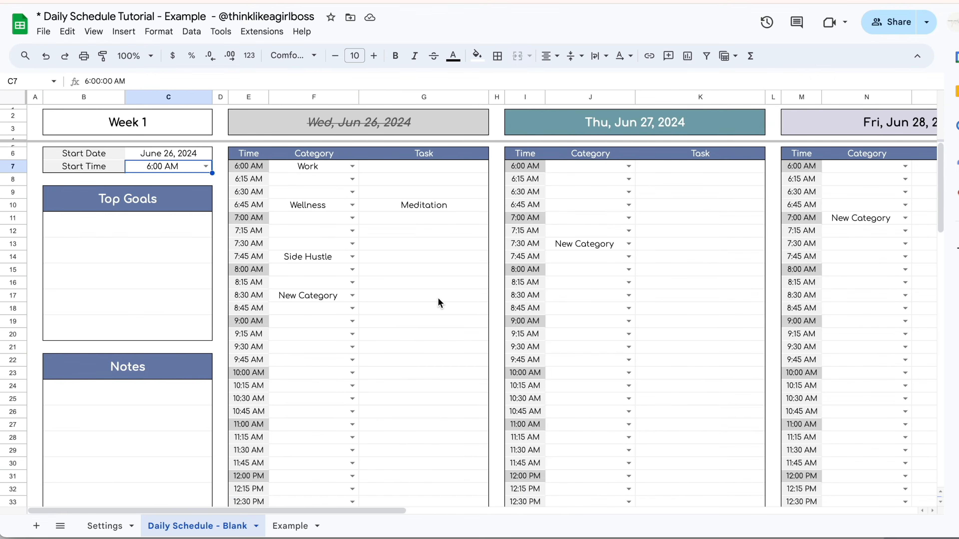
{"action": "scroll", "coordinate": [437, 297], "scroll_direction": "down", "scroll_amount": 8}
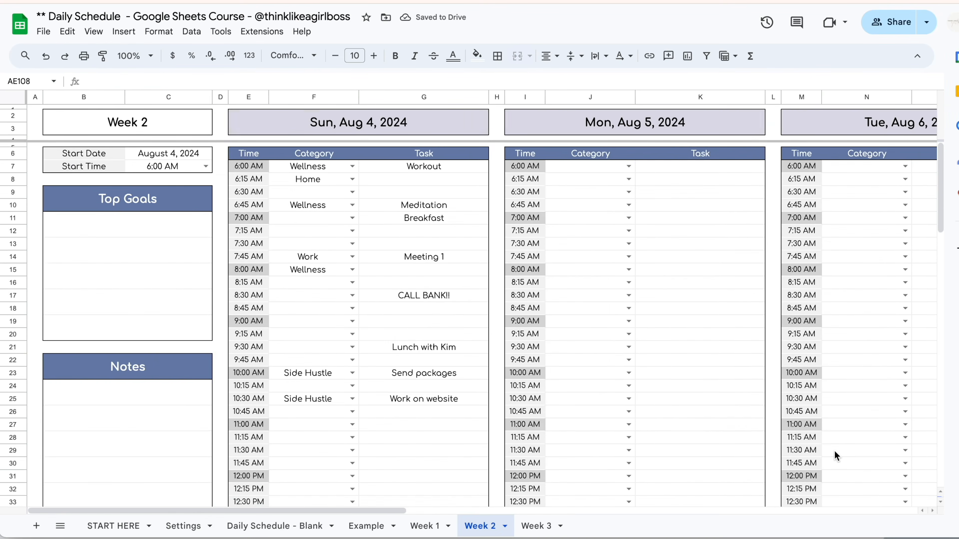
{"action": "scroll", "coordinate": [836, 456], "scroll_direction": "right", "scroll_amount": 15}
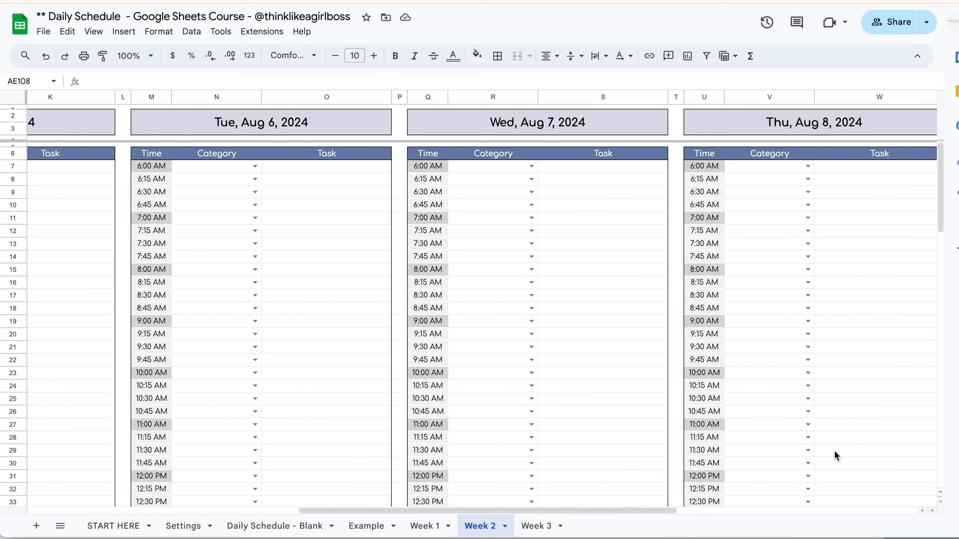
{"action": "scroll", "coordinate": [836, 456], "scroll_direction": "right", "scroll_amount": 3}
{"action": "scroll", "coordinate": [836, 456], "scroll_direction": "left", "scroll_amount": 15}
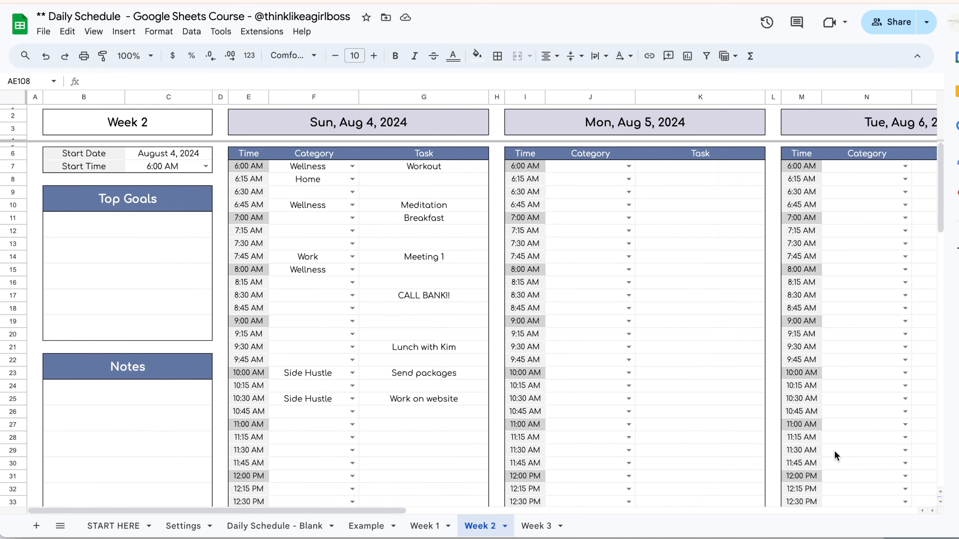
Review Sunday's category and task entries and its To-Do List in the Week 2 sheet
{"action": "scroll", "coordinate": [835, 455], "scroll_direction": "down", "scroll_amount": 20}
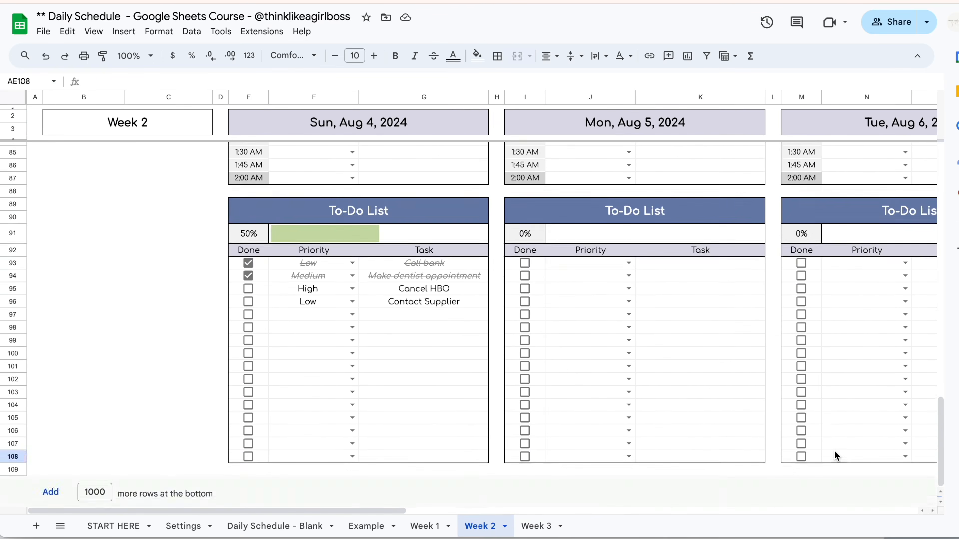
{"action": "scroll", "coordinate": [836, 456], "scroll_direction": "up", "scroll_amount": 20}
{"action": "left_click_drag", "start_coordinate": [329, 166], "coordinate": [429, 417]}
{"action": "scroll", "coordinate": [428, 419], "scroll_direction": "down", "scroll_amount": 6}
{"action": "scroll", "coordinate": [428, 420], "scroll_direction": "down", "scroll_amount": 19}
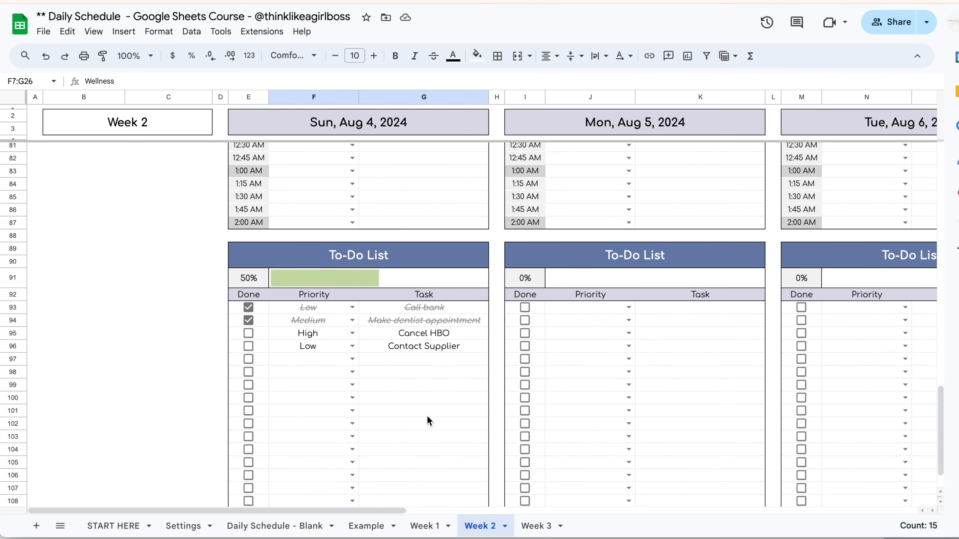
{"action": "left_click", "coordinate": [311, 307]}
{"action": "left_click_drag", "start_coordinate": [357, 315], "coordinate": [434, 372]}
{"action": "left_click", "coordinate": [434, 425]}
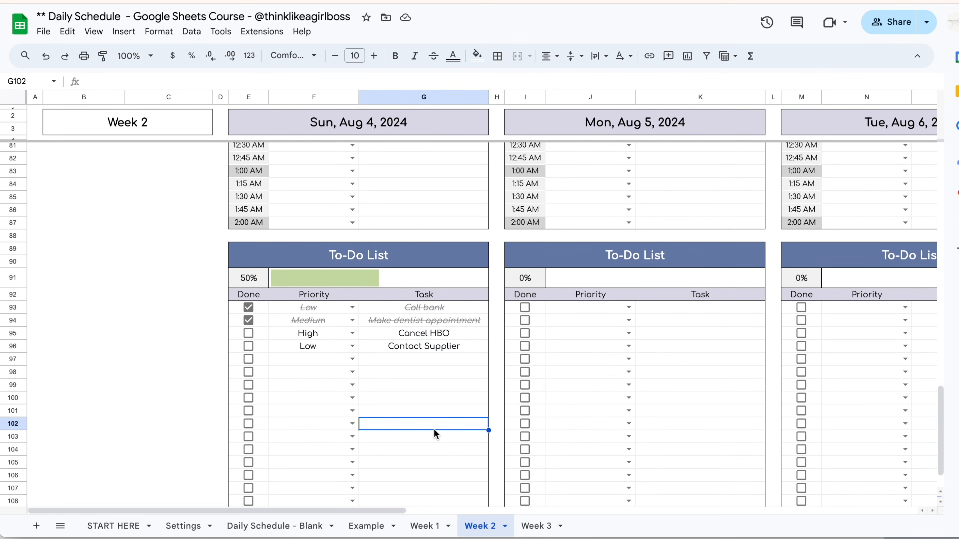
Set the Start Date of the Week 2 sheet to August 11, 2024
{"action": "scroll", "coordinate": [434, 434], "scroll_direction": "up", "scroll_amount": 20}
{"action": "double_click", "coordinate": [149, 155]}
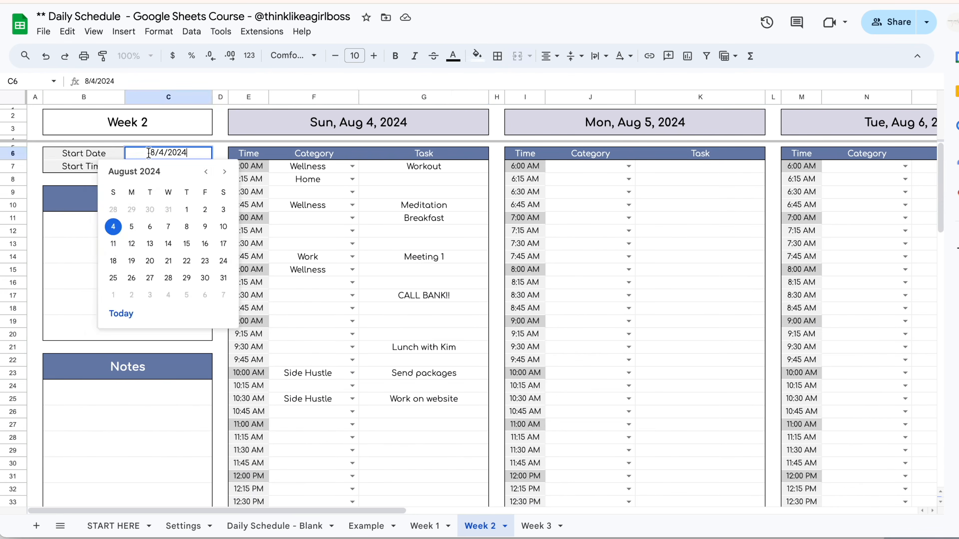
{"action": "left_click", "coordinate": [120, 249]}
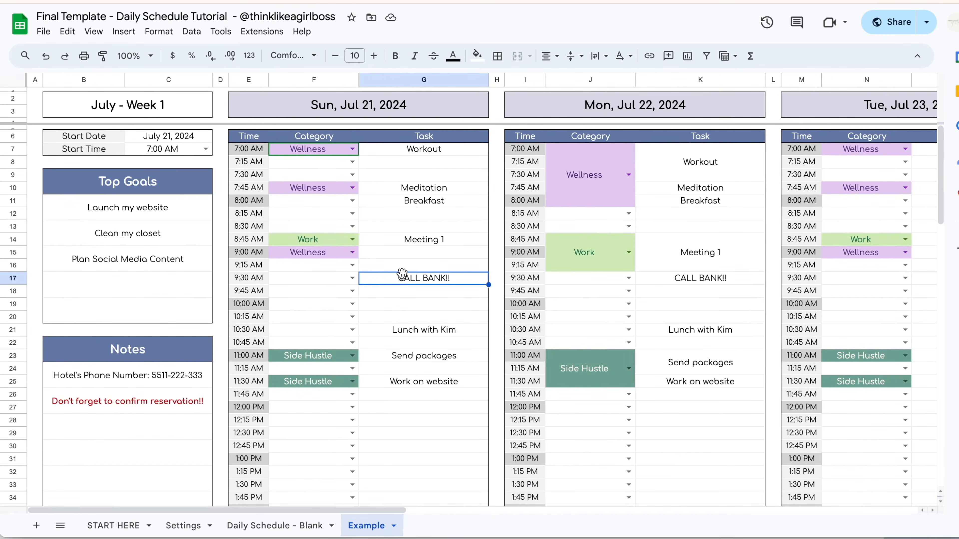
Look over the start date and the week's day columns in the Example sheet of the Final Template workbook
{"action": "left_click", "coordinate": [191, 138]}
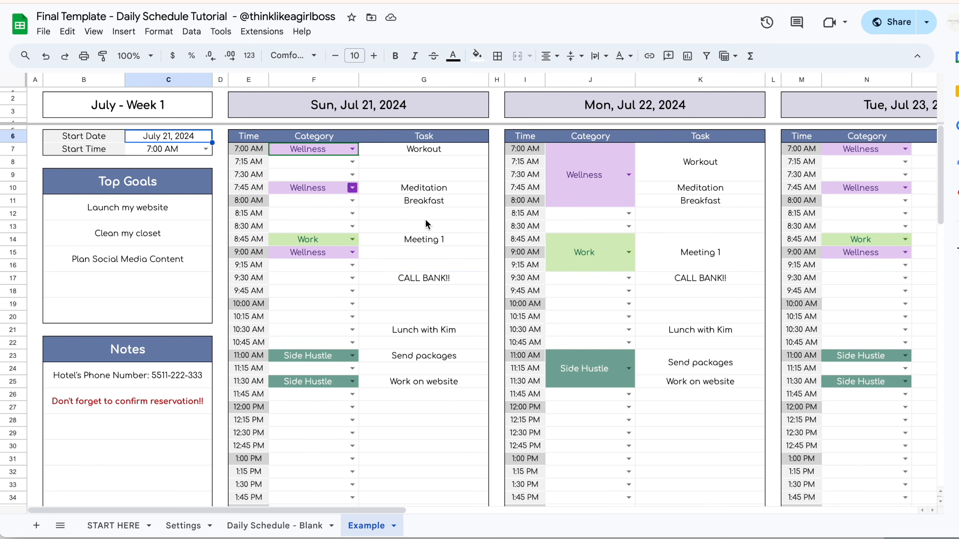
{"action": "left_click", "coordinate": [472, 262]}
{"action": "scroll", "coordinate": [471, 263], "scroll_direction": "right", "scroll_amount": 15}
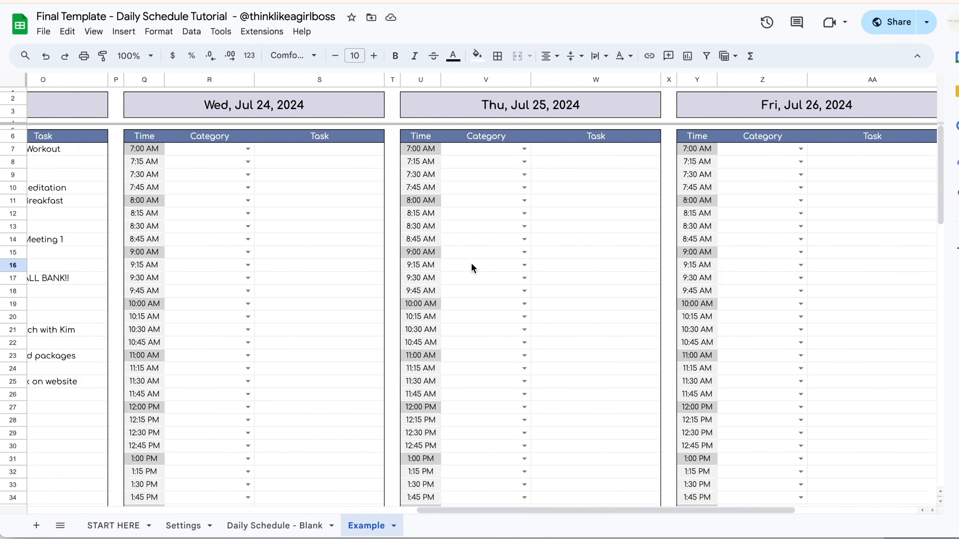
{"action": "scroll", "coordinate": [471, 262], "scroll_direction": "left", "scroll_amount": 15}
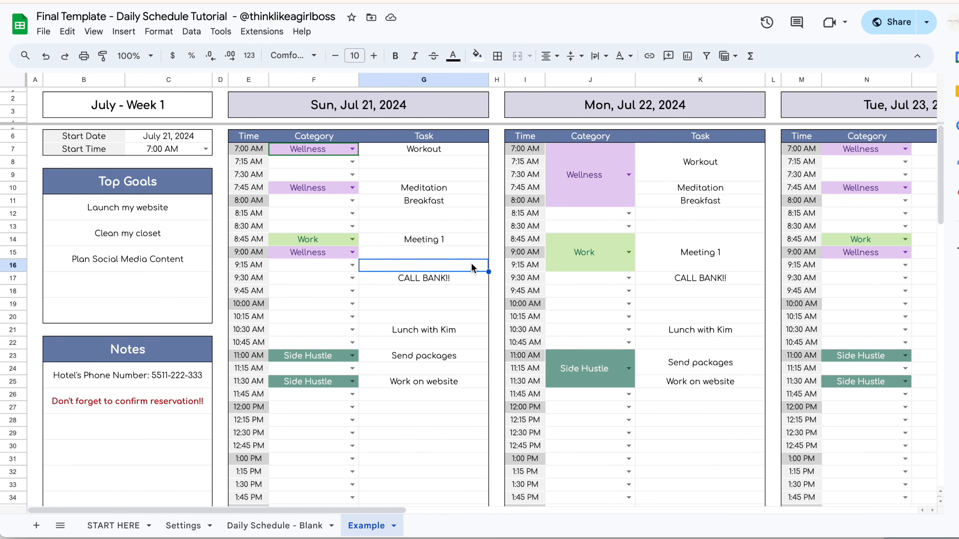
Duplicate the Daily Schedule - Blank sheet and rename the copy as Week 2
{"action": "left_click", "coordinate": [277, 525]}
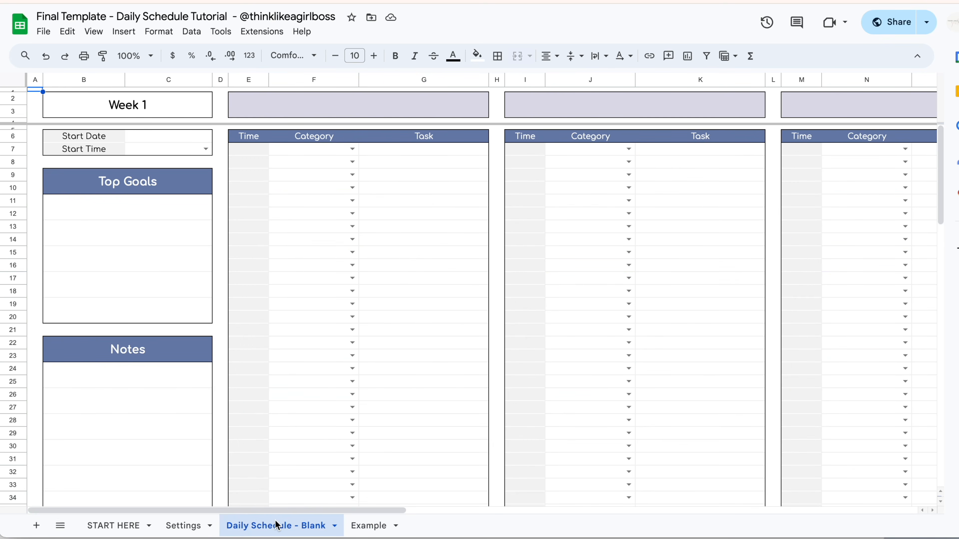
{"action": "right_click", "coordinate": [277, 525]}
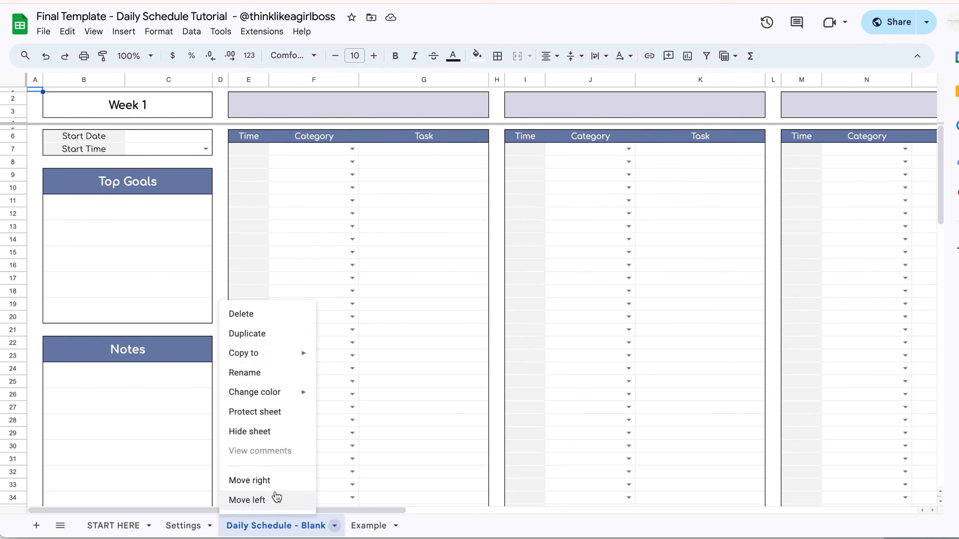
{"action": "left_click", "coordinate": [292, 339]}
{"action": "double_click", "coordinate": [368, 525]}
{"action": "type", "text": "Week 2"}
{"action": "key", "text": "Return"}
Set the Start Date of the new Week 2 sheet to August 4, 2024
{"action": "double_click", "coordinate": [210, 144]}
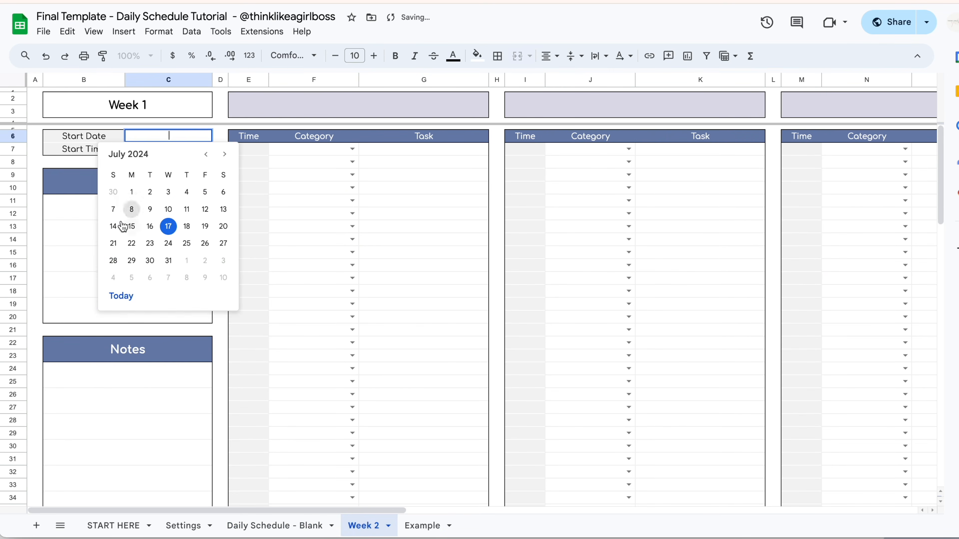
{"action": "left_click", "coordinate": [113, 278]}
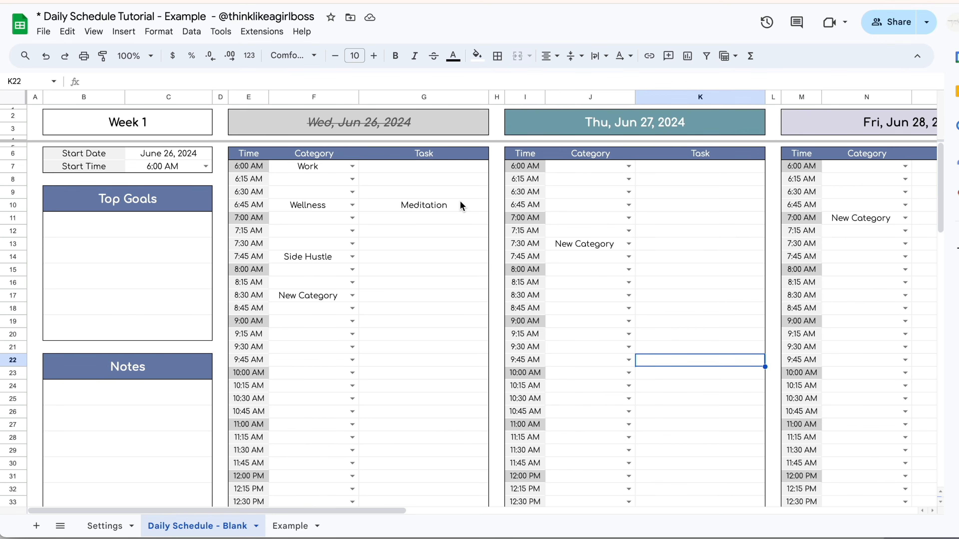
Look across the day columns of the Daily Schedule - Blank sheet in the Daily Schedule Tutorial - Example workbook
{"action": "scroll", "coordinate": [461, 203], "scroll_direction": "right", "scroll_amount": 20}
{"action": "scroll", "coordinate": [460, 200], "scroll_direction": "right", "scroll_amount": 5}
{"action": "scroll", "coordinate": [460, 200], "scroll_direction": "left", "scroll_amount": 10}
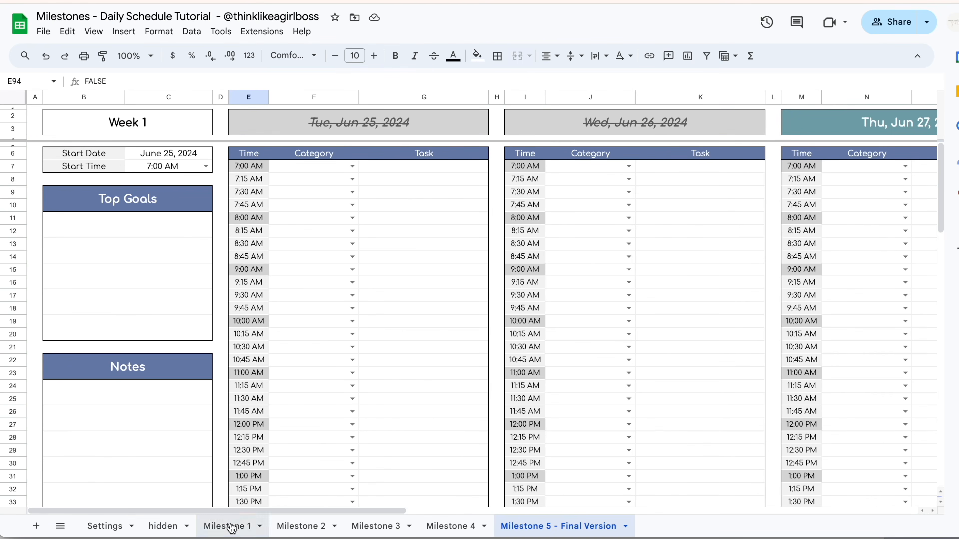
View the Milestone 1 through Milestone 5 - Final Version sheets in turn in the Milestones workbook
{"action": "left_click", "coordinate": [231, 526]}
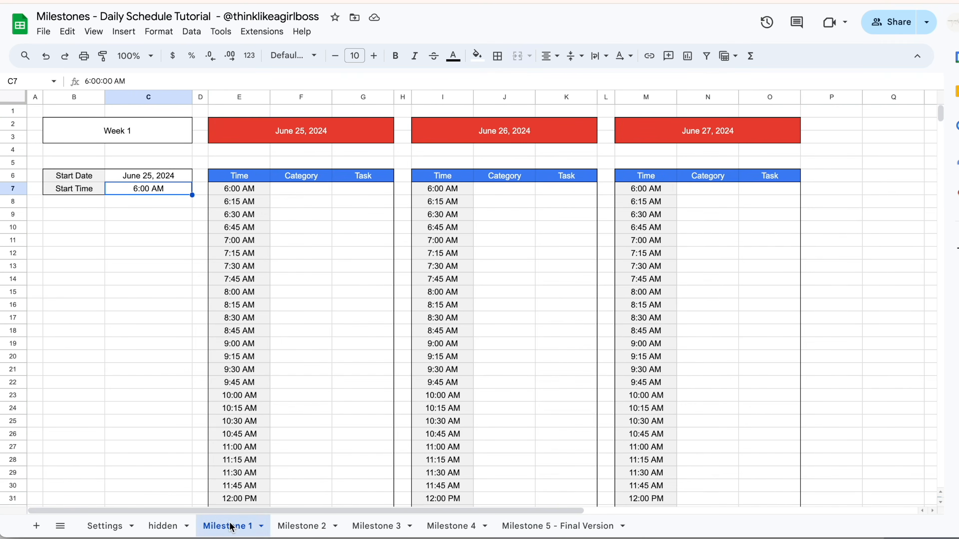
{"action": "left_click", "coordinate": [300, 526]}
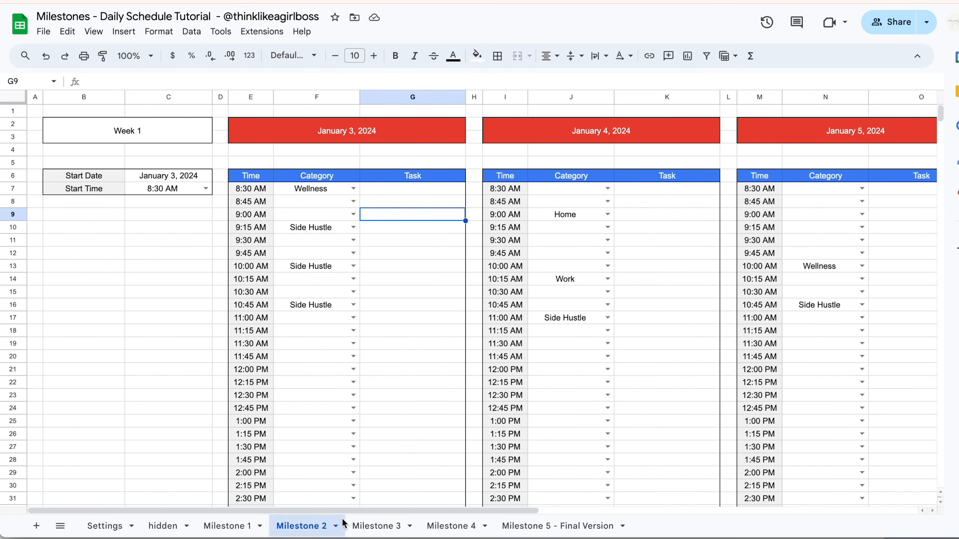
{"action": "left_click", "coordinate": [362, 526]}
{"action": "left_click", "coordinate": [451, 526]}
{"action": "left_click", "coordinate": [530, 526]}
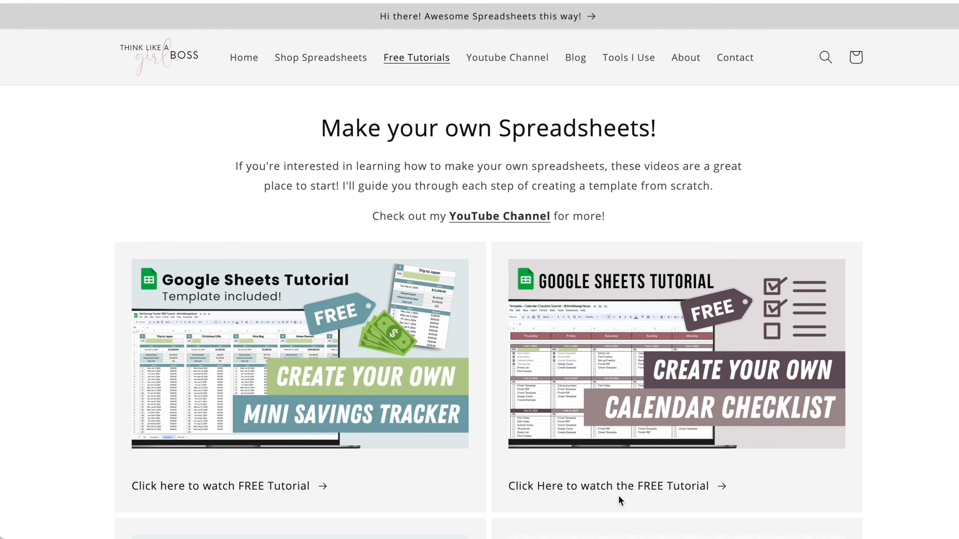
Browse the free Google Sheets tutorials listed on the Think Like a Girl Boss website
{"action": "scroll", "coordinate": [877, 418], "scroll_direction": "down", "scroll_amount": 3}
{"action": "scroll", "coordinate": [880, 420], "scroll_direction": "down", "scroll_amount": 8}
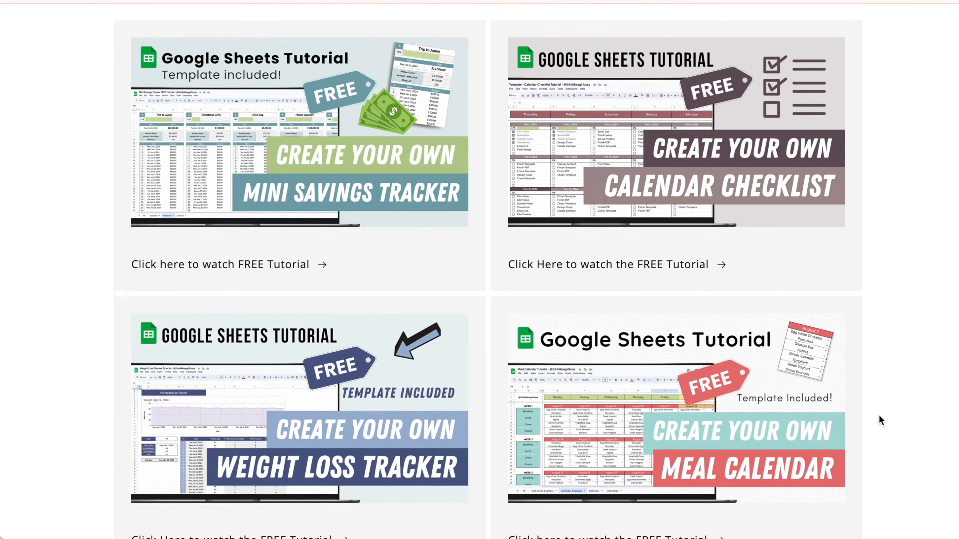
{"action": "scroll", "coordinate": [880, 420], "scroll_direction": "down", "scroll_amount": 5}
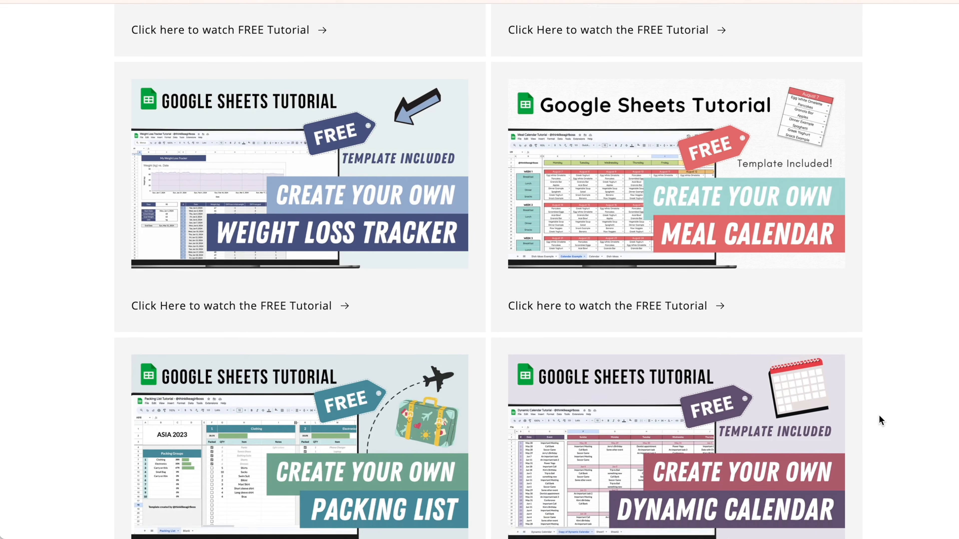
{"action": "scroll", "coordinate": [879, 416], "scroll_direction": "down", "scroll_amount": 8}
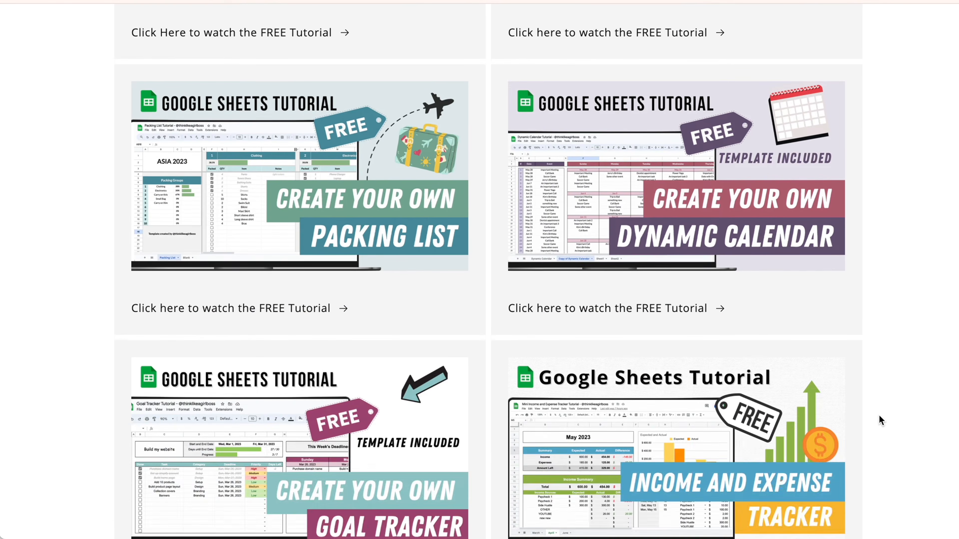
{"action": "scroll", "coordinate": [879, 414], "scroll_direction": "down", "scroll_amount": 6}
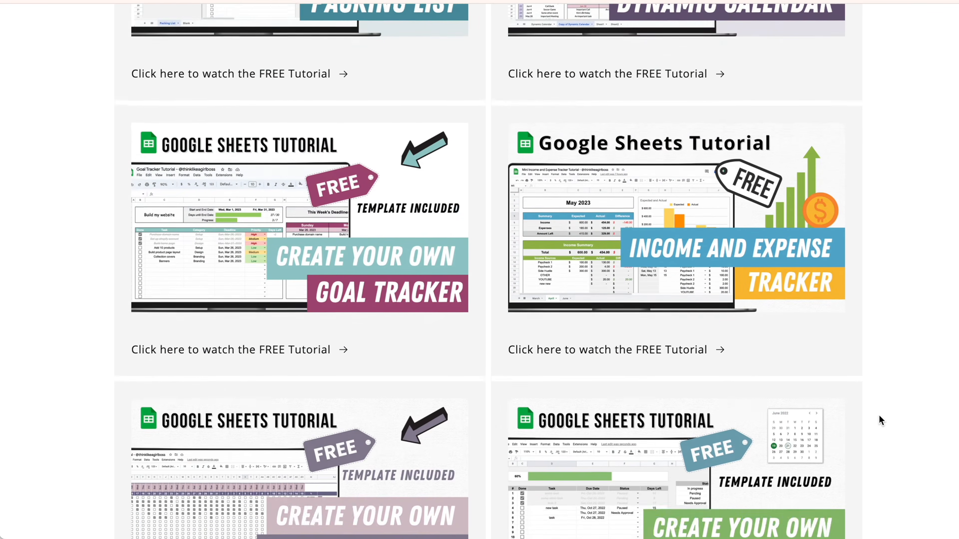